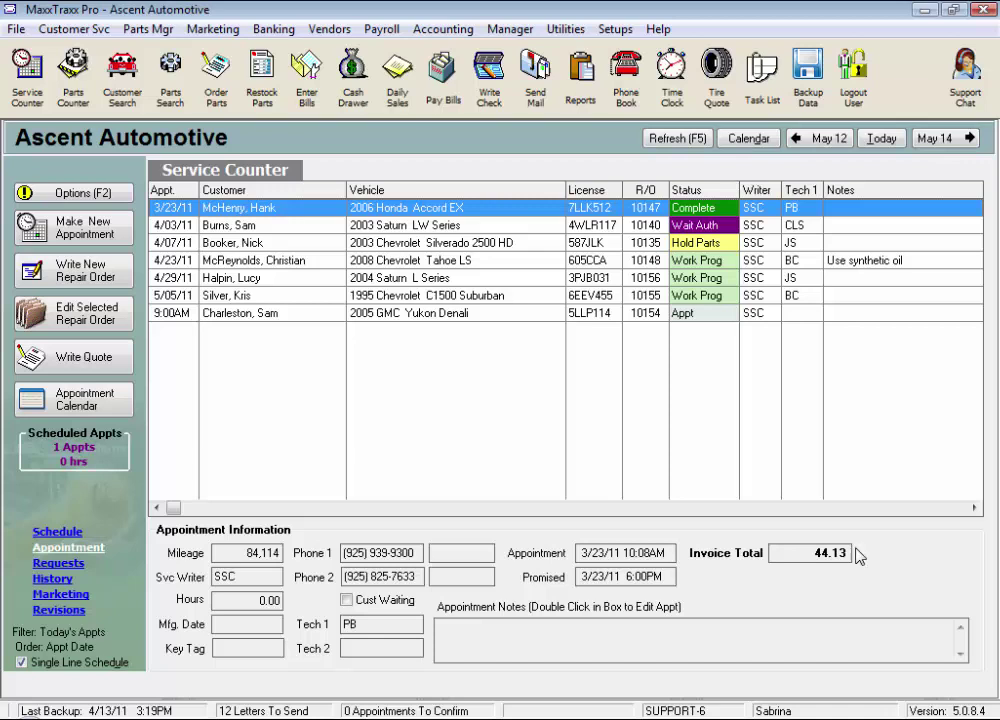
# Open Parts Mgr > Take Physical Inventory, view Posted Worksheets, then switch back to Open Worksheets
pyautogui.click(164, 36)
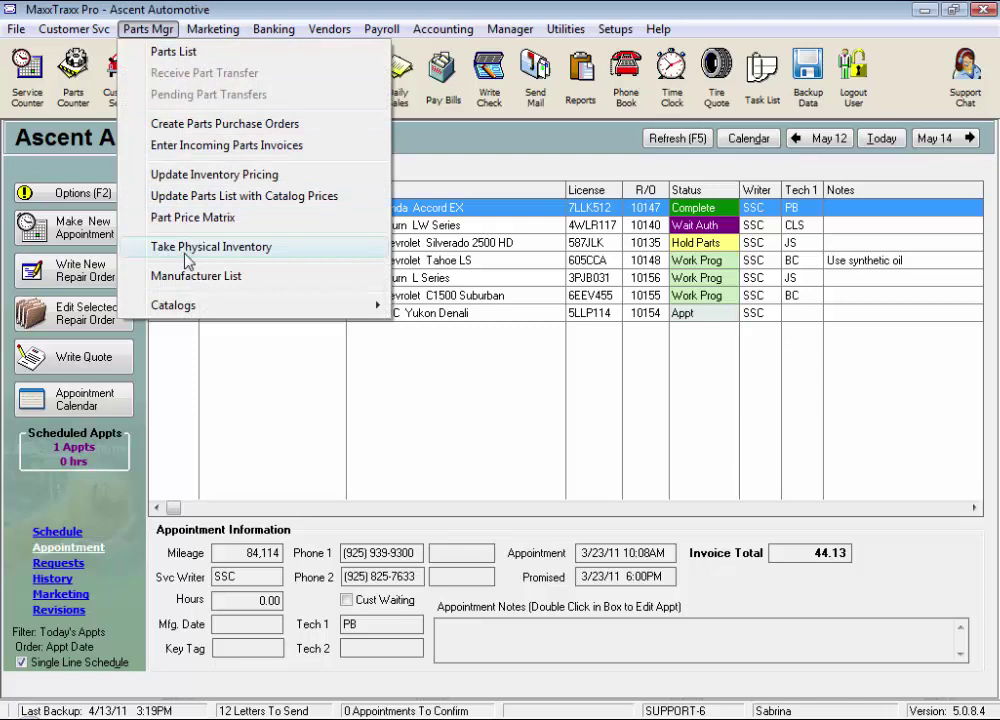
pyautogui.click(186, 255)
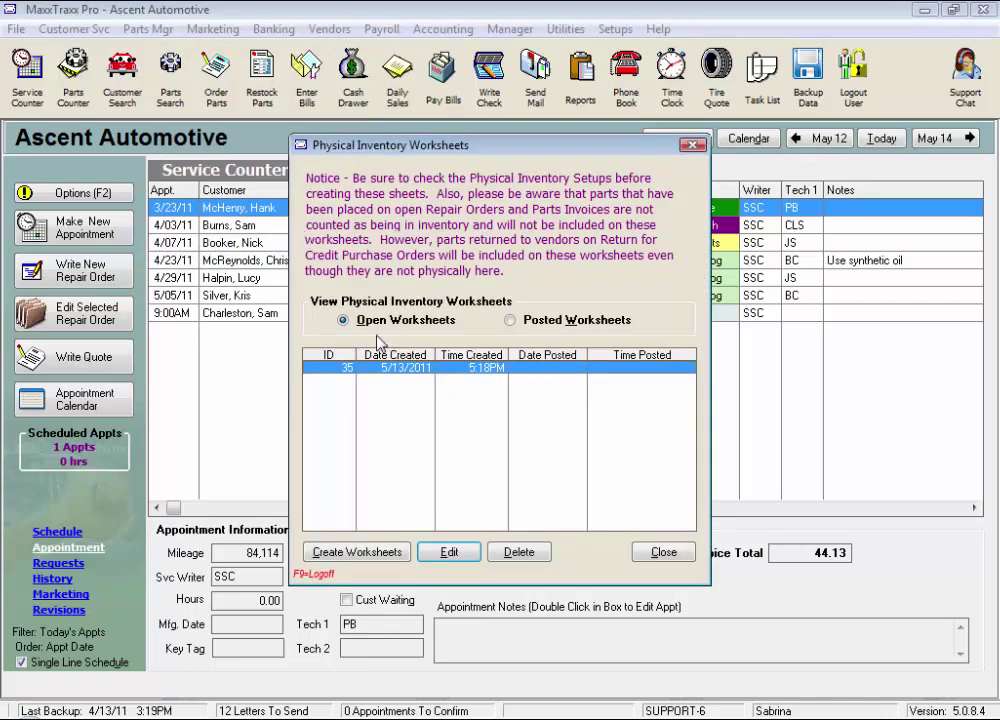
pyautogui.click(511, 320)
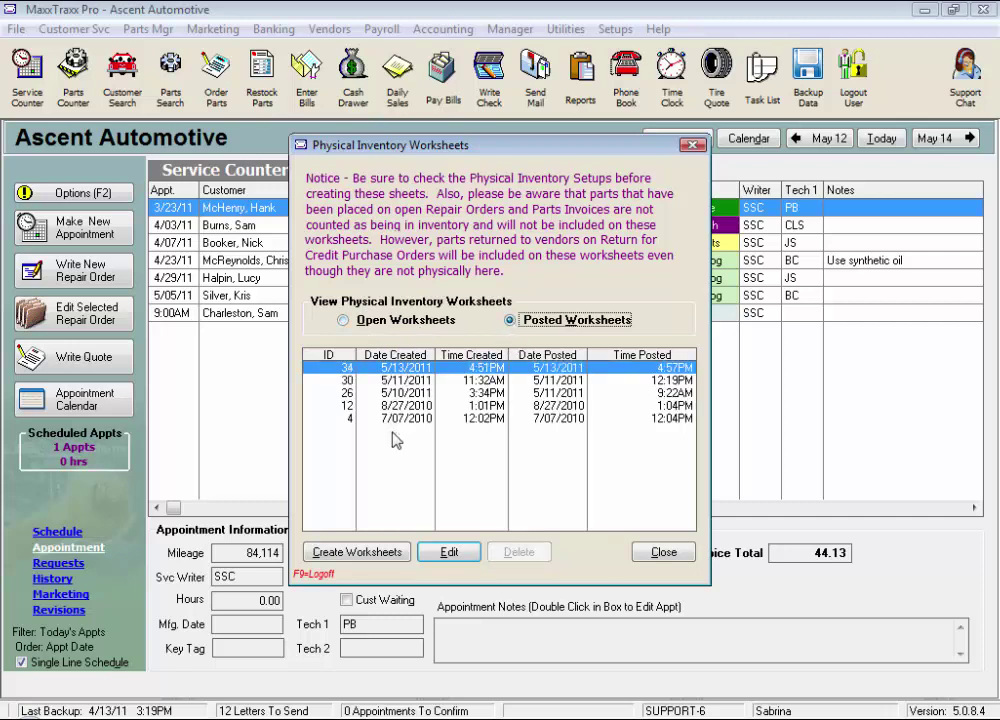
pyautogui.click(366, 321)
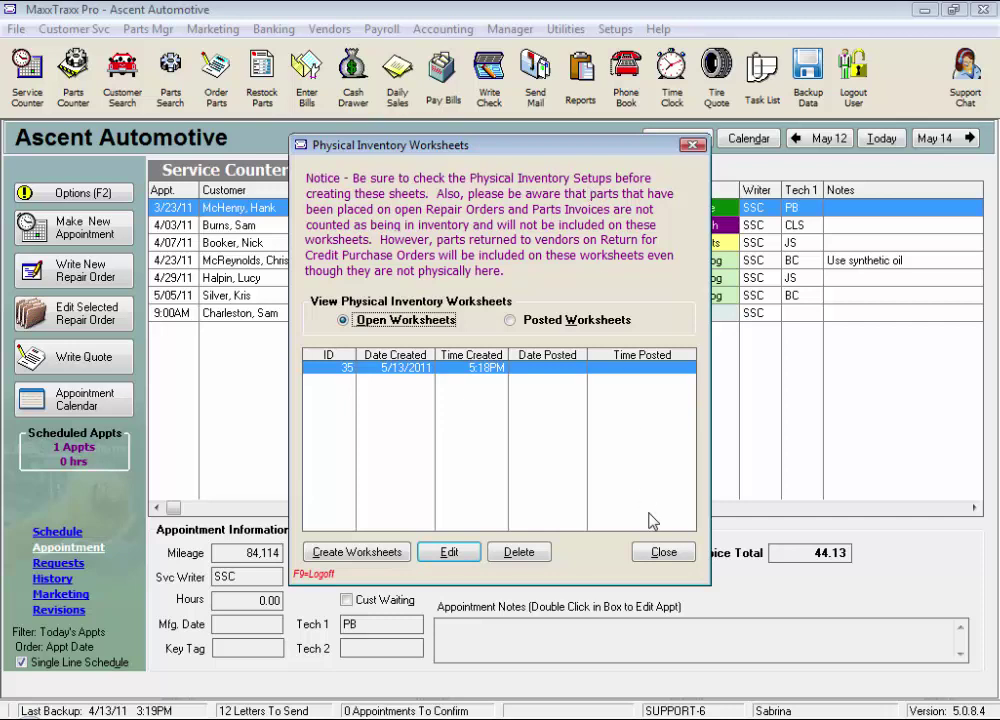
# Close the worksheets and enable Include Buyouts in the Repair Orders and Part Invoices physical inventory setup
pyautogui.click(660, 551)
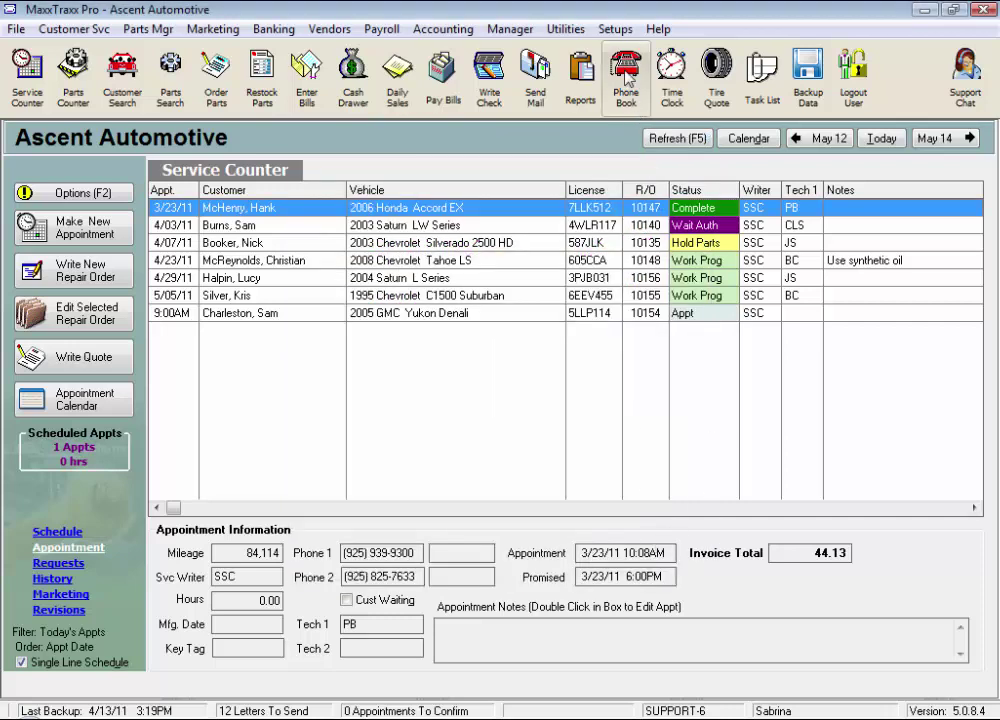
pyautogui.click(626, 38)
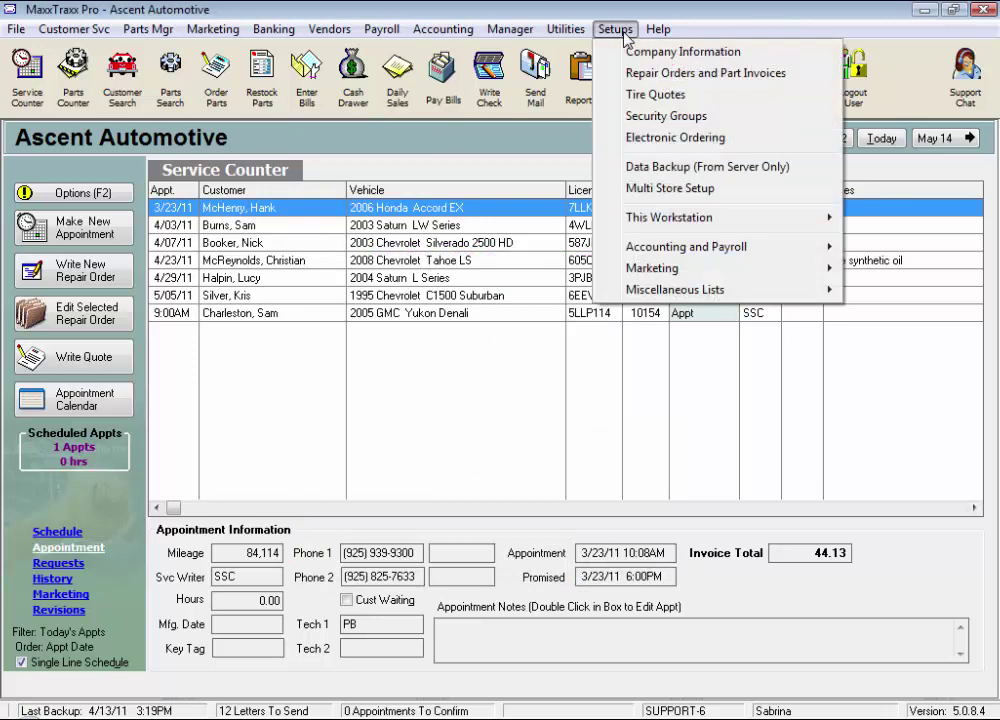
pyautogui.click(648, 80)
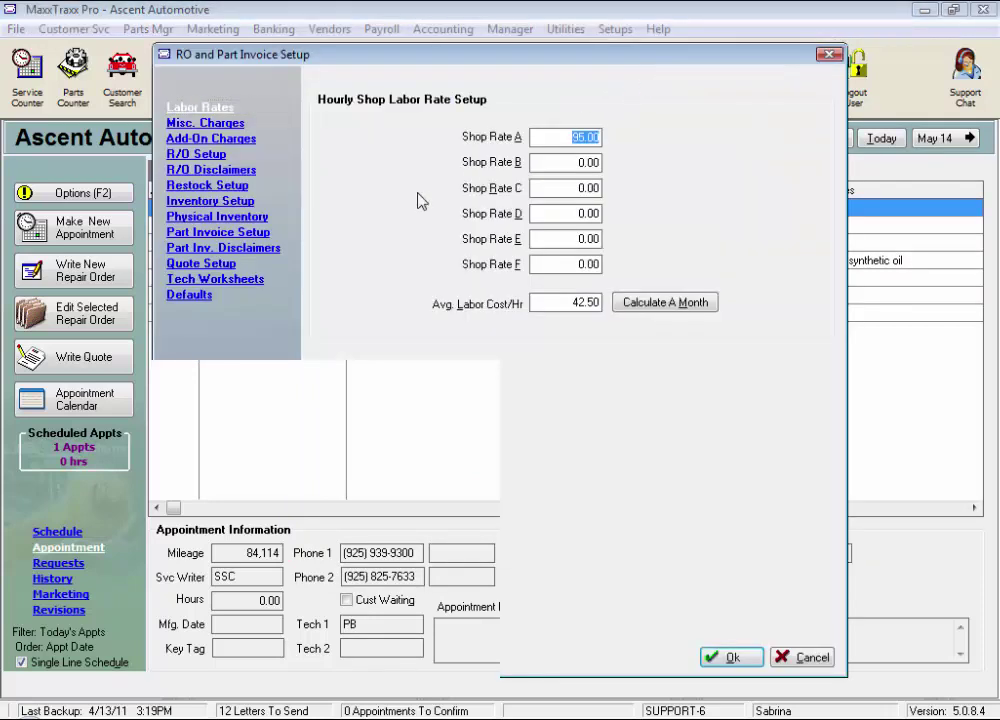
pyautogui.click(254, 218)
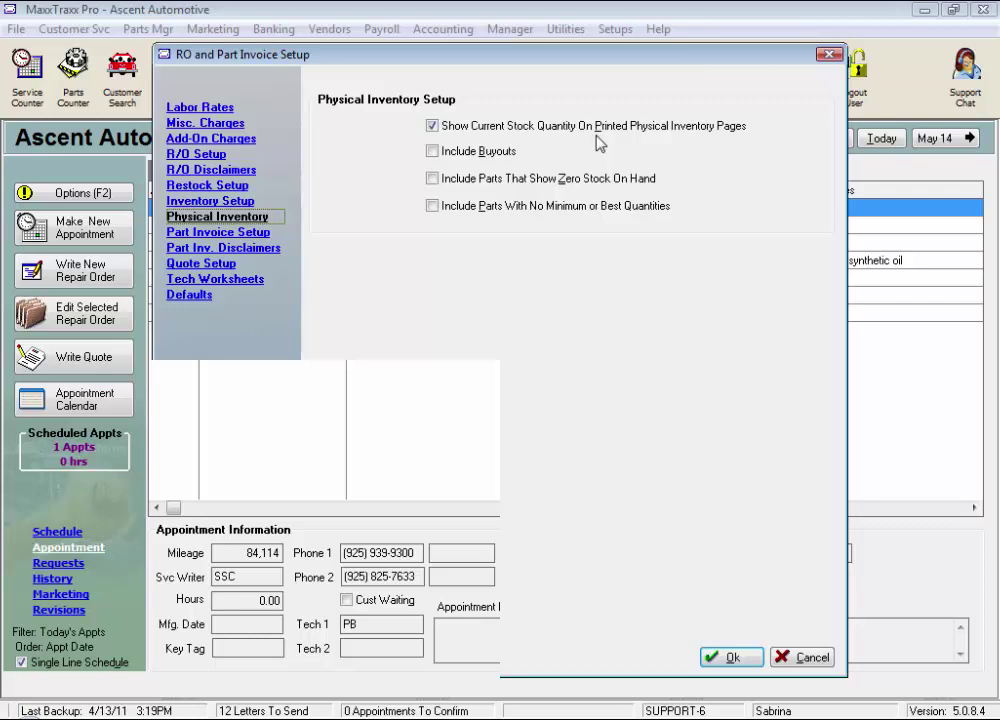
pyautogui.click(433, 155)
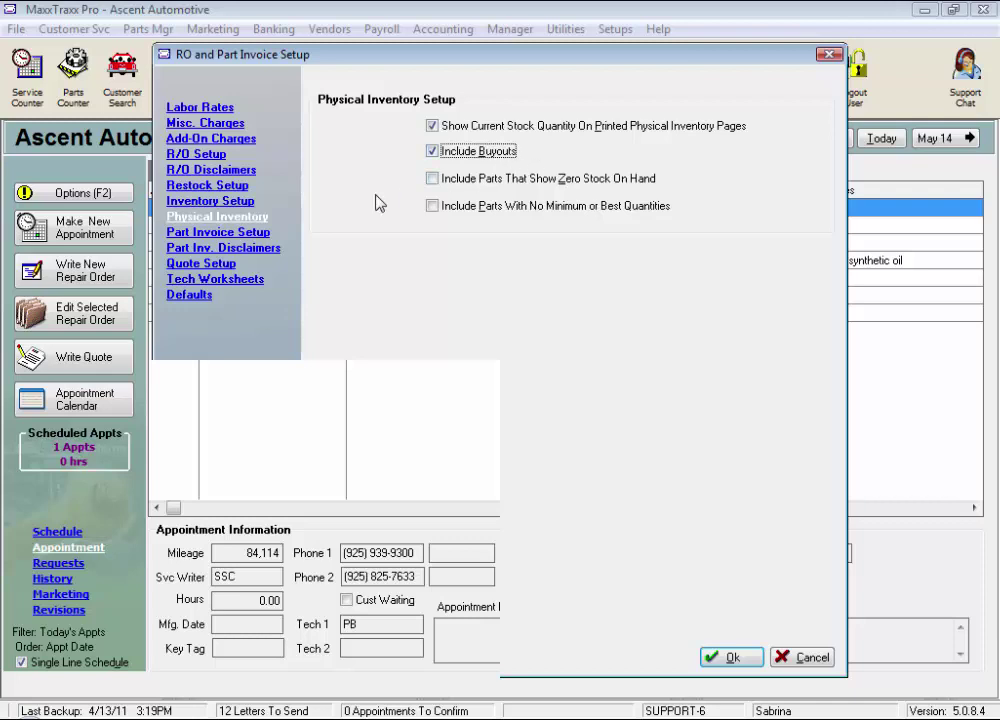
pyautogui.click(218, 203)
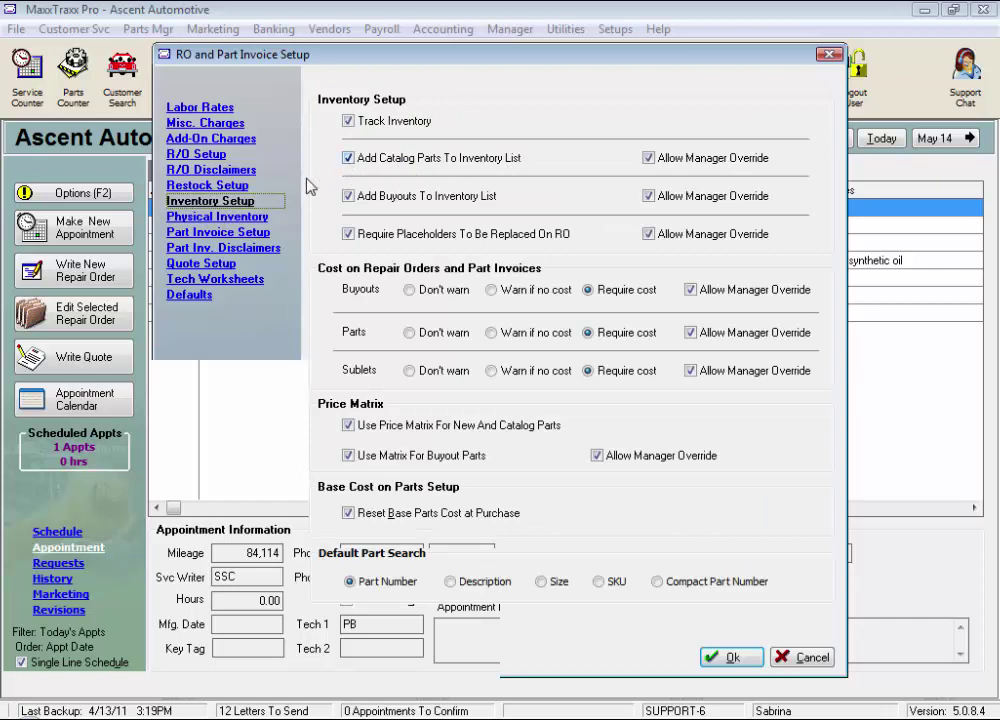
pyautogui.click(236, 219)
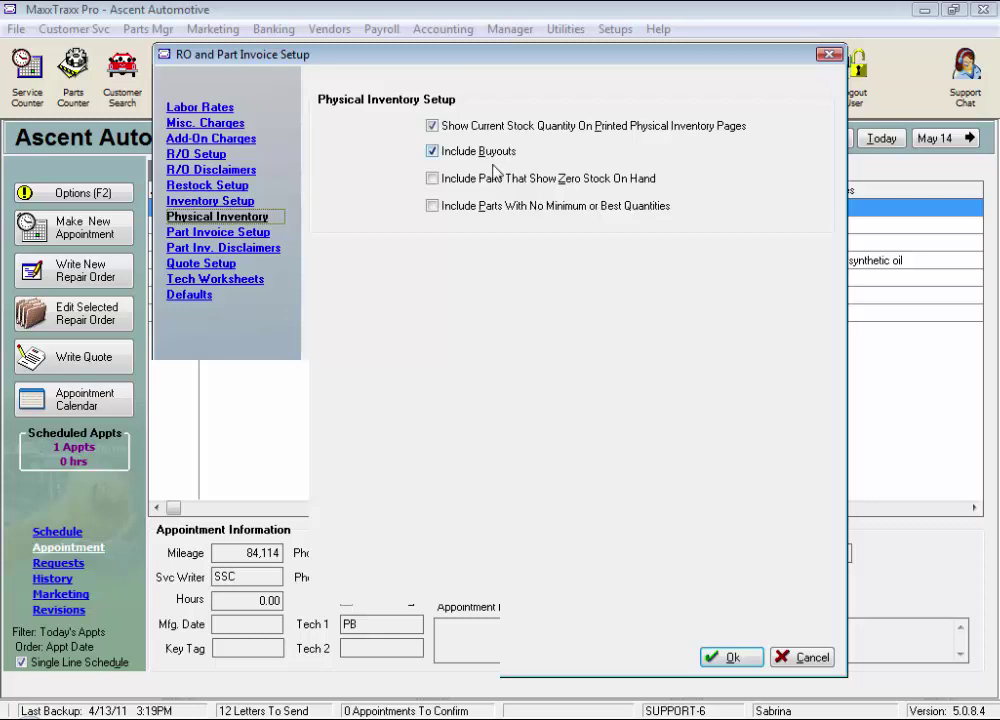
# Enable Include Parts That Show Zero Stock On Hand and Include Parts With No Minimum or Best Quantities
pyautogui.click(432, 180)
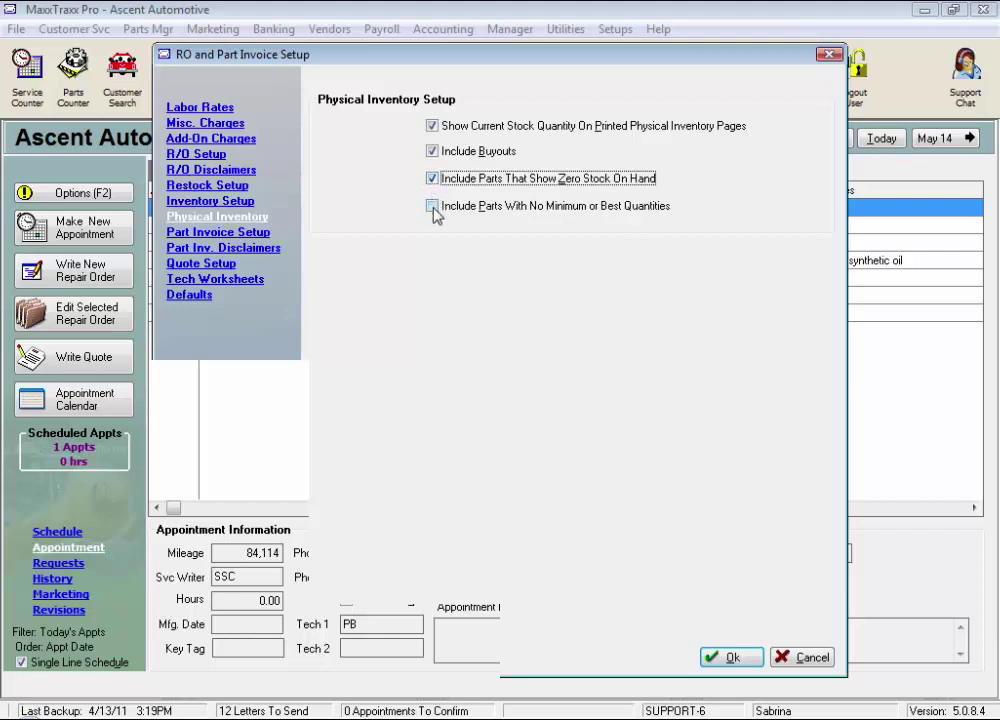
pyautogui.click(433, 207)
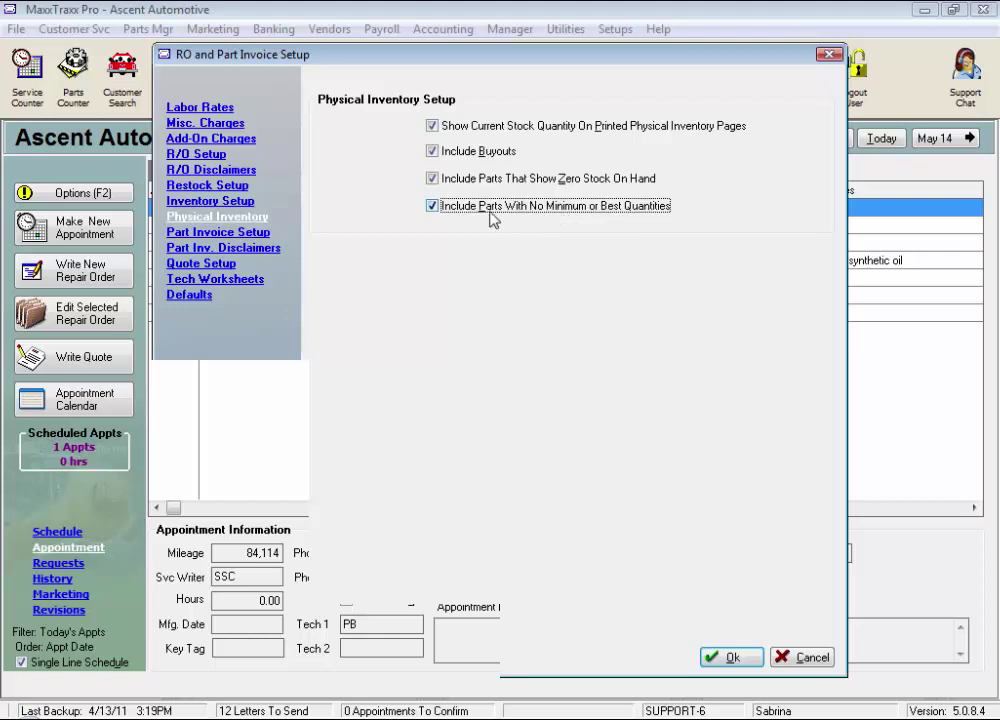
# Uncheck and re-check Include Parts With No Minimum or Best Quantities, leaving it enabled
pyautogui.click(433, 208)
pyautogui.click(434, 210)
# Save the setup, then start Create Worksheets from Parts Mgr > Take Physical Inventory
pyautogui.click(753, 663)
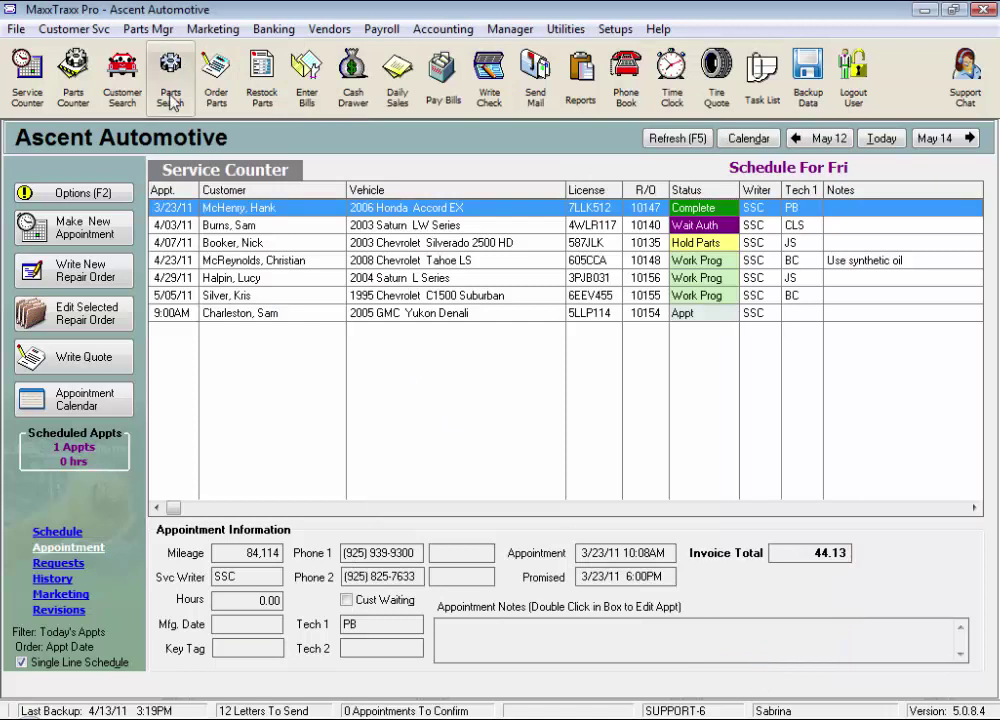
pyautogui.click(150, 30)
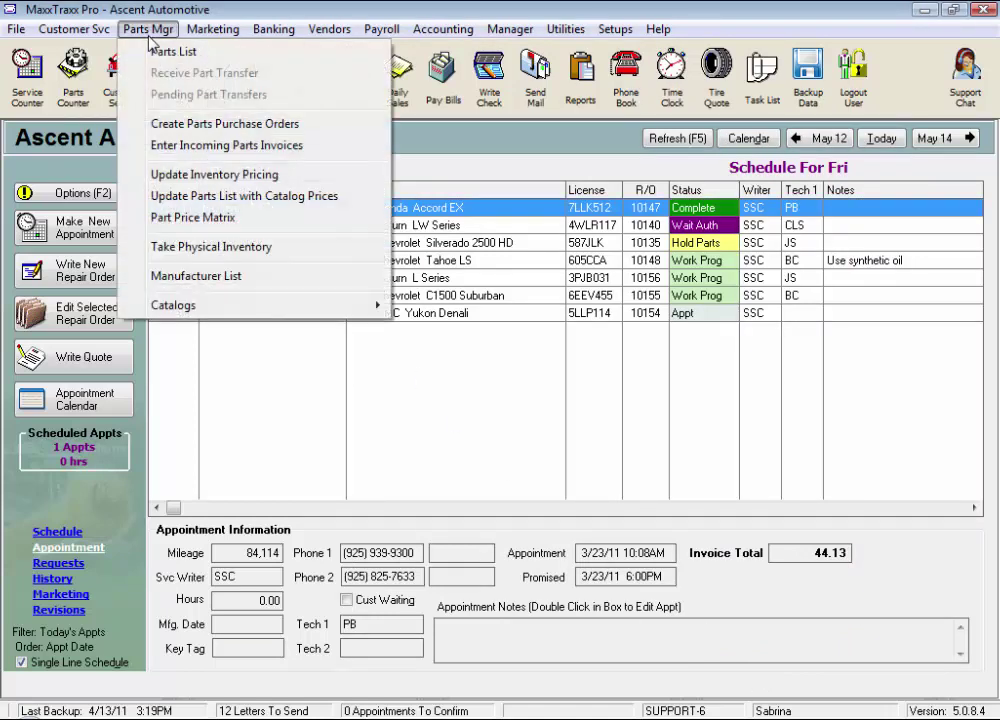
pyautogui.click(191, 258)
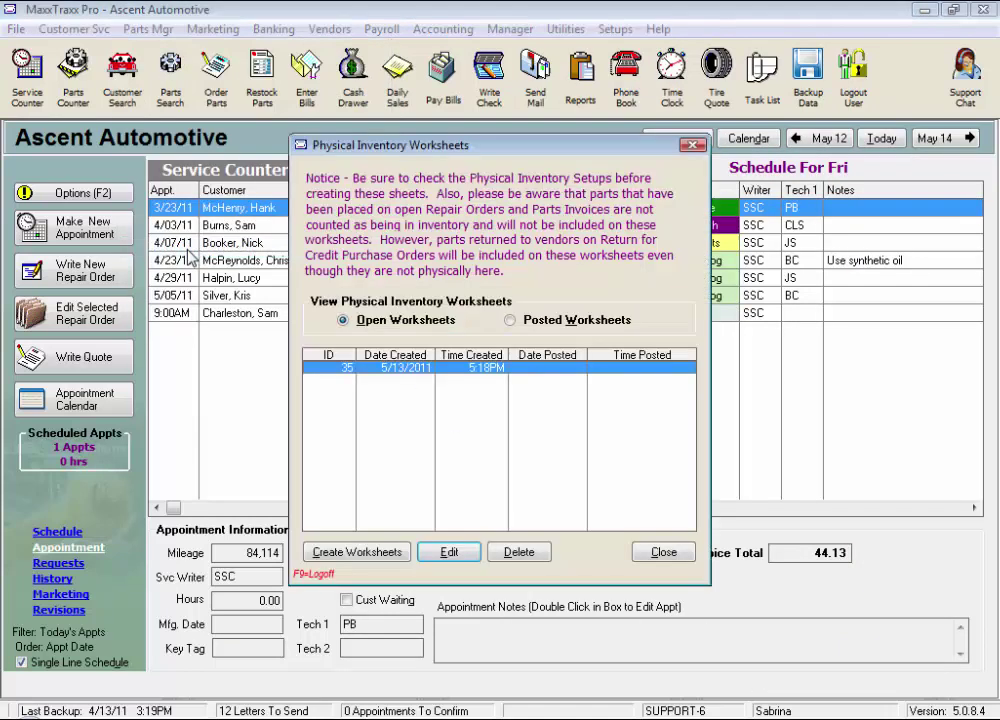
pyautogui.click(357, 553)
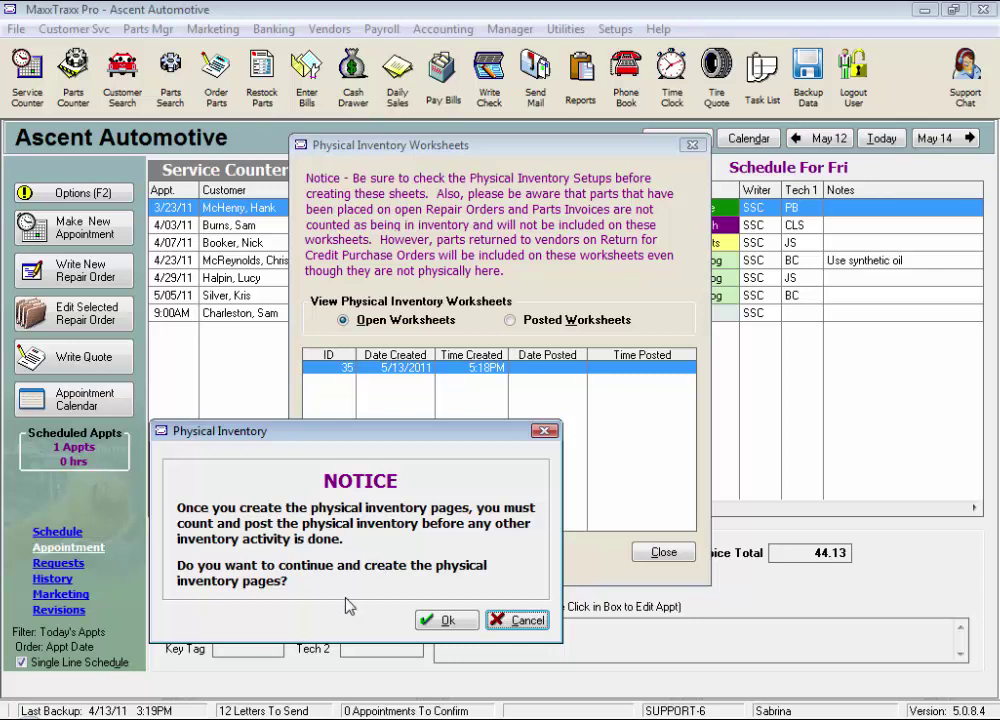
# Confirm the notice, then try Location and German Sort as the inventory page order
pyautogui.click(444, 621)
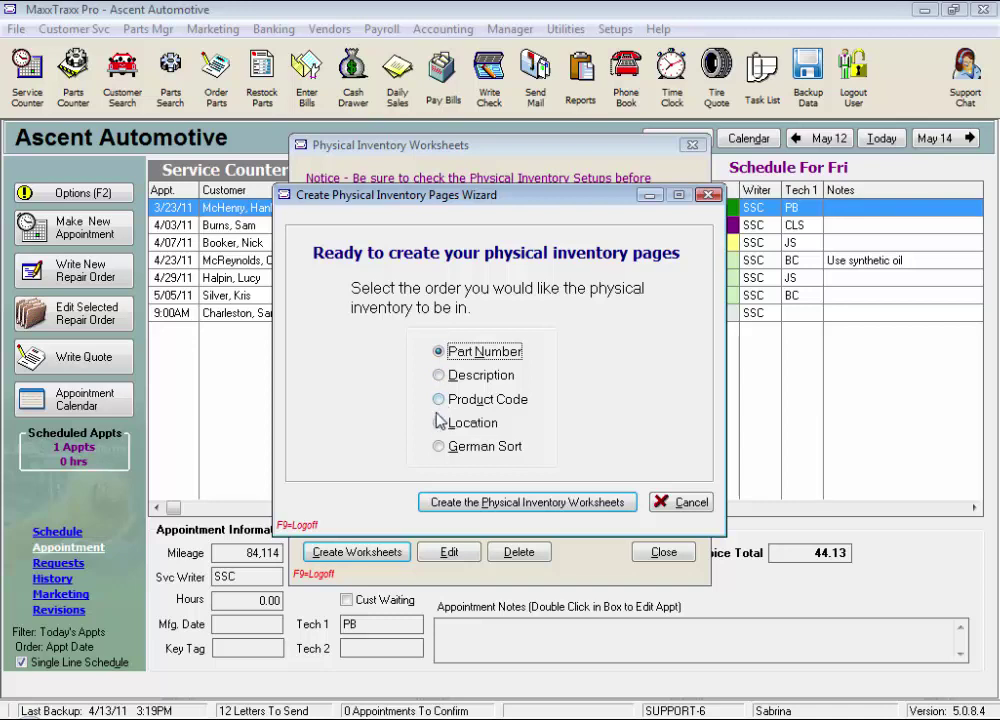
pyautogui.click(439, 424)
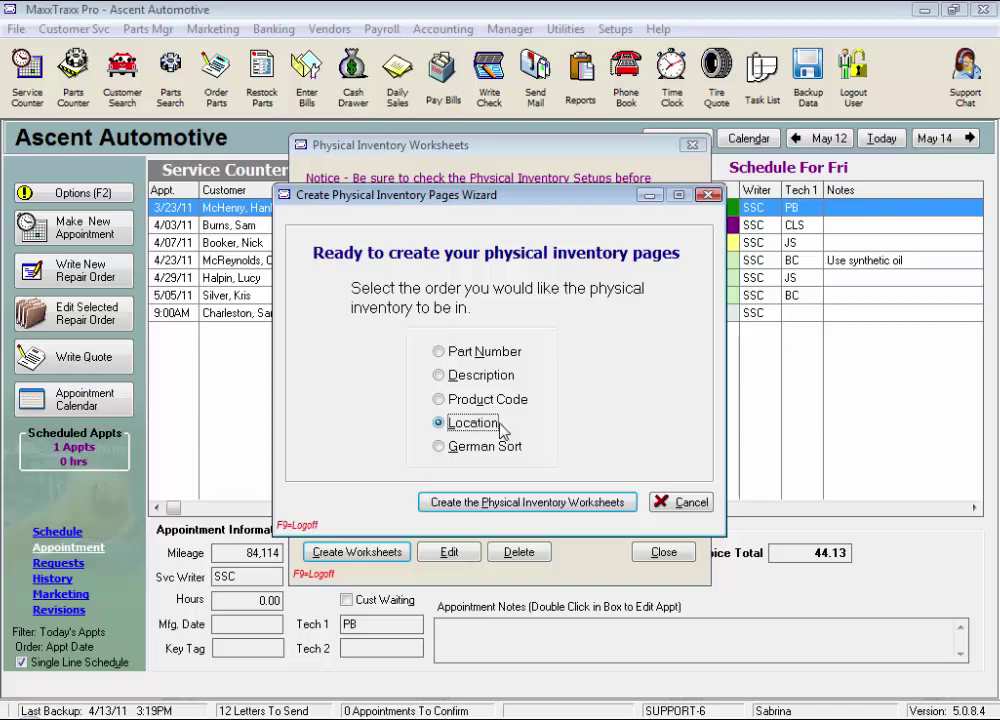
pyautogui.click(440, 448)
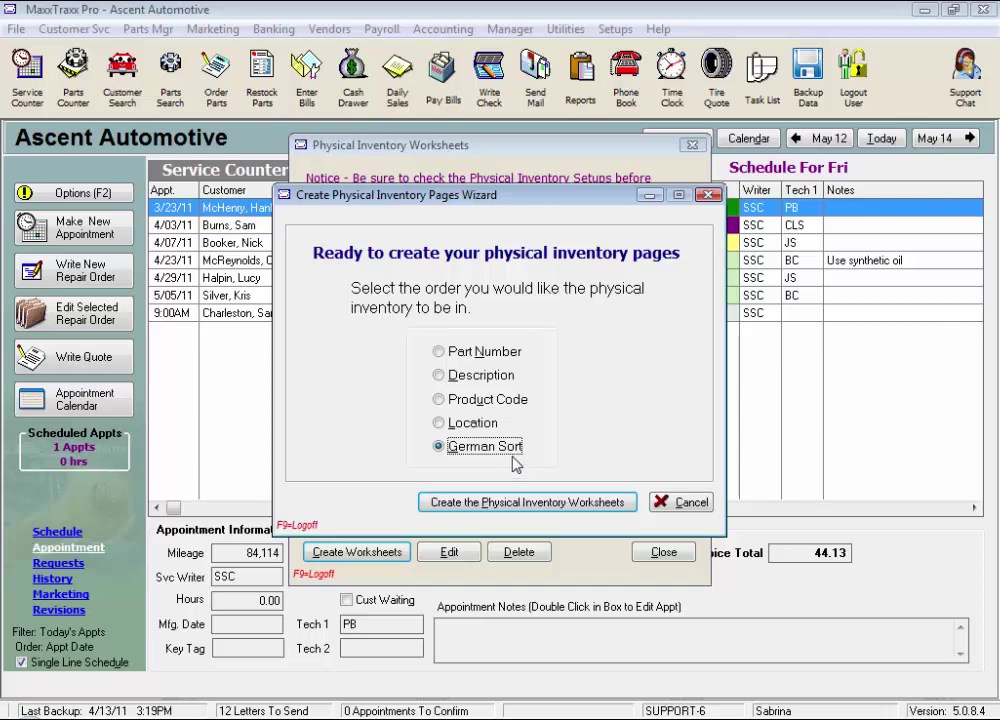
# Order the pages by Part Number, generate inventory #36's 10 pages, and show print options
pyautogui.click(440, 355)
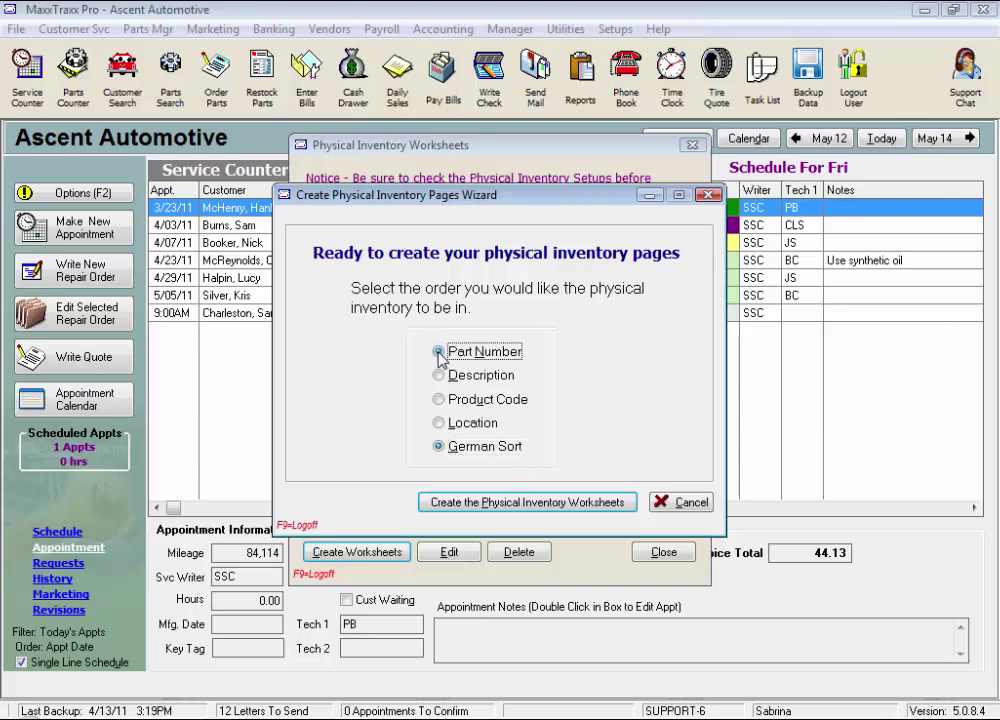
pyautogui.click(499, 508)
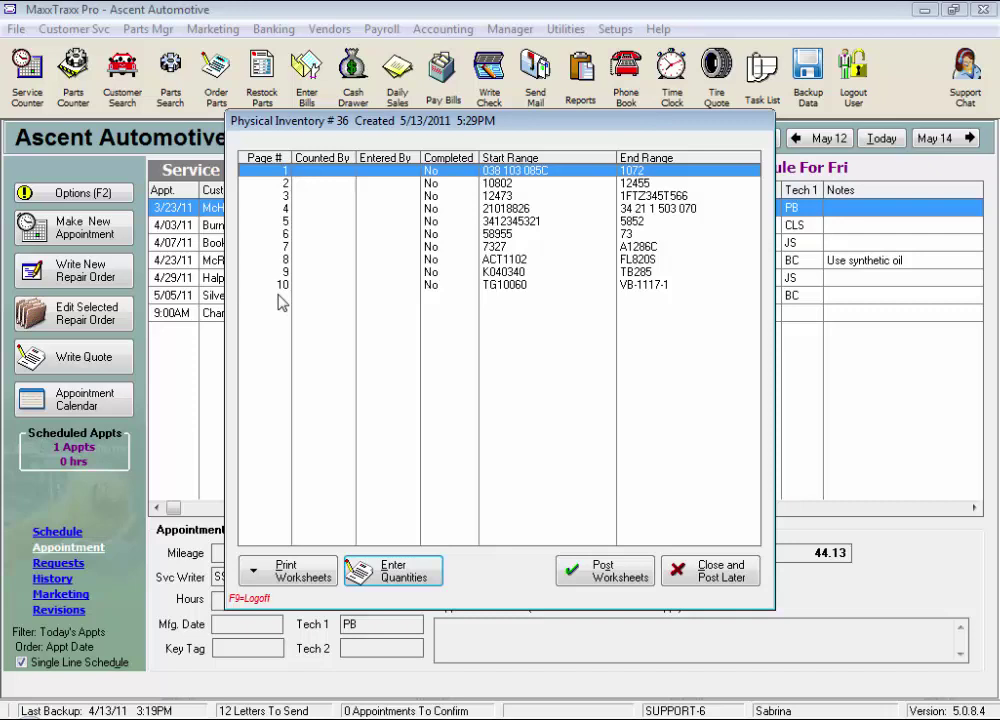
pyautogui.click(310, 589)
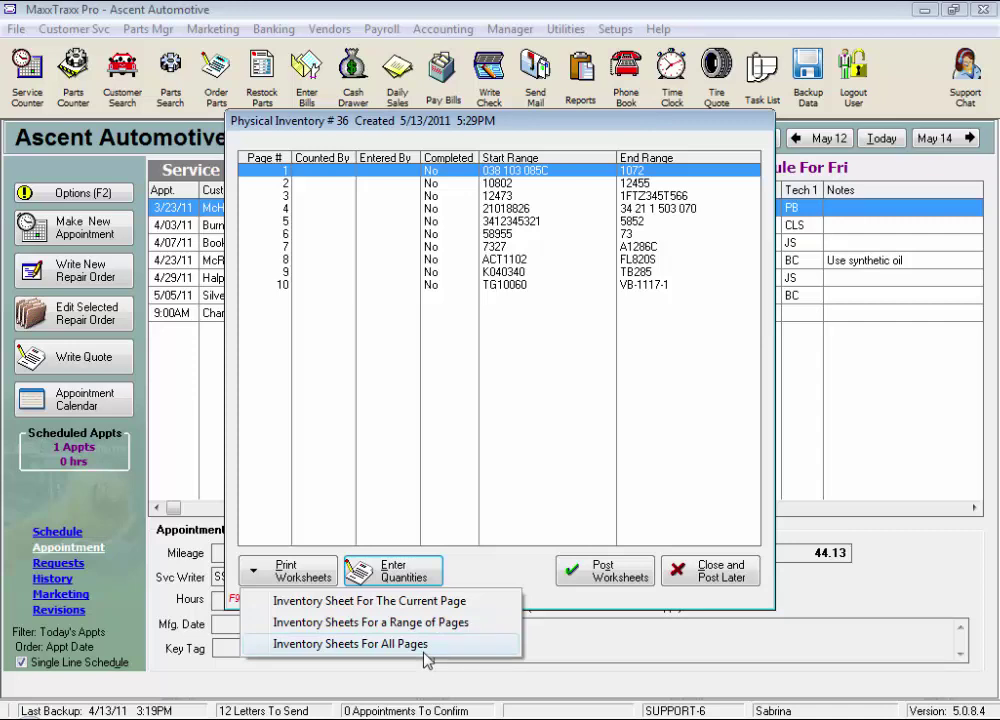
# Print the worksheets to PDF and check the sheet's inventory number 33 and created date
pyautogui.click(495, 622)
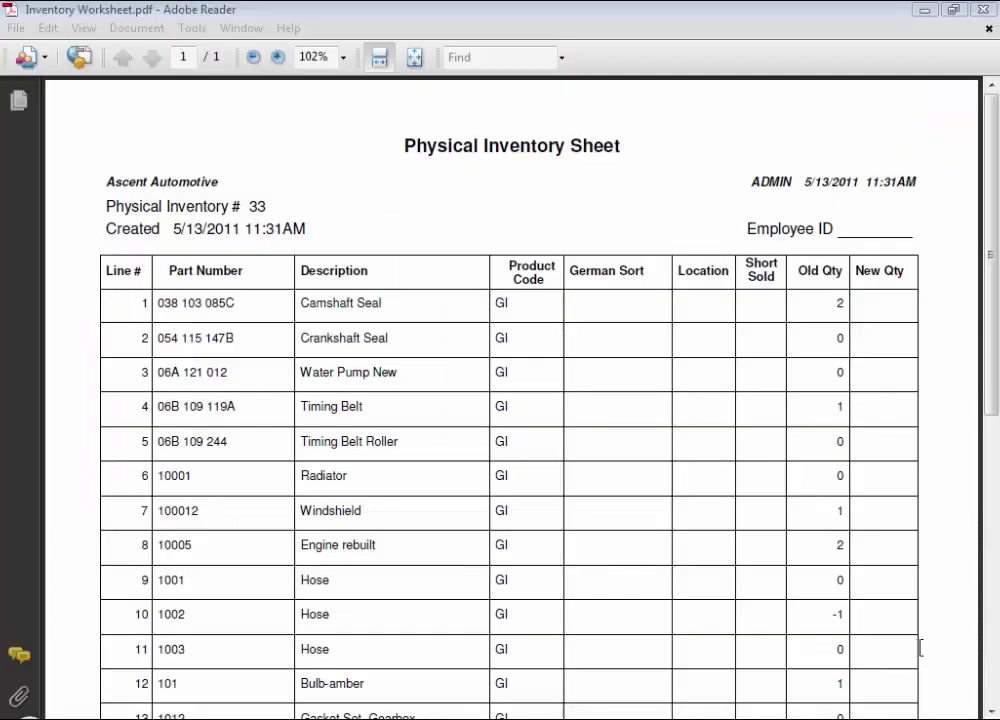
pyautogui.moveTo(240, 206); pyautogui.dragTo(268, 206)
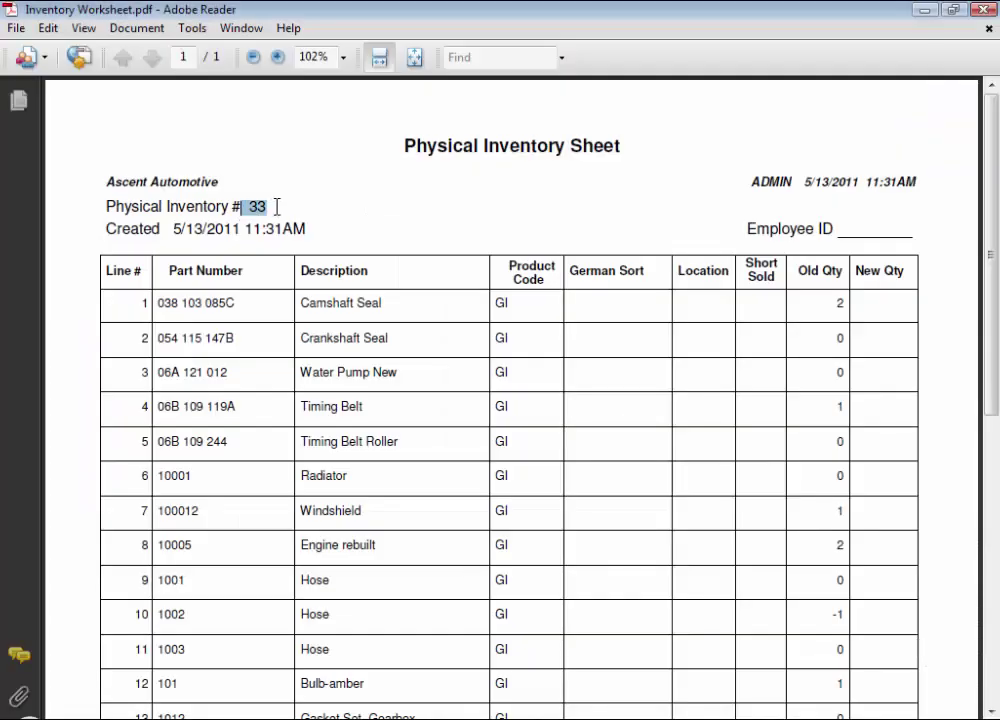
pyautogui.moveTo(173, 229); pyautogui.dragTo(250, 234)
pyautogui.click(377, 230)
pyautogui.click(990, 668)
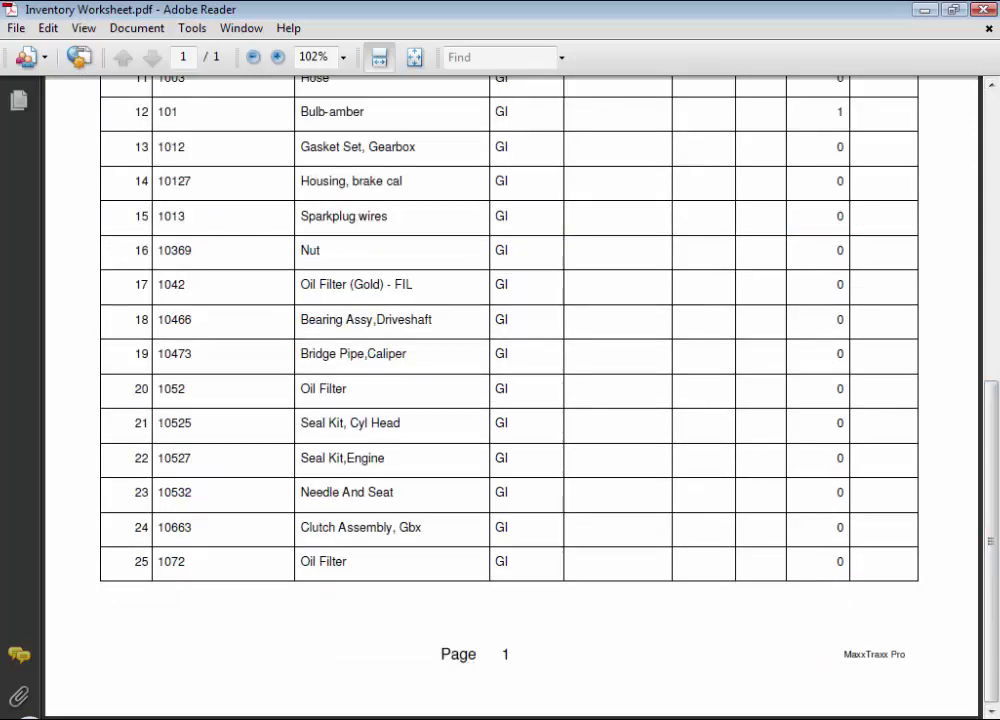
pyautogui.scroll(10, 290, 306)
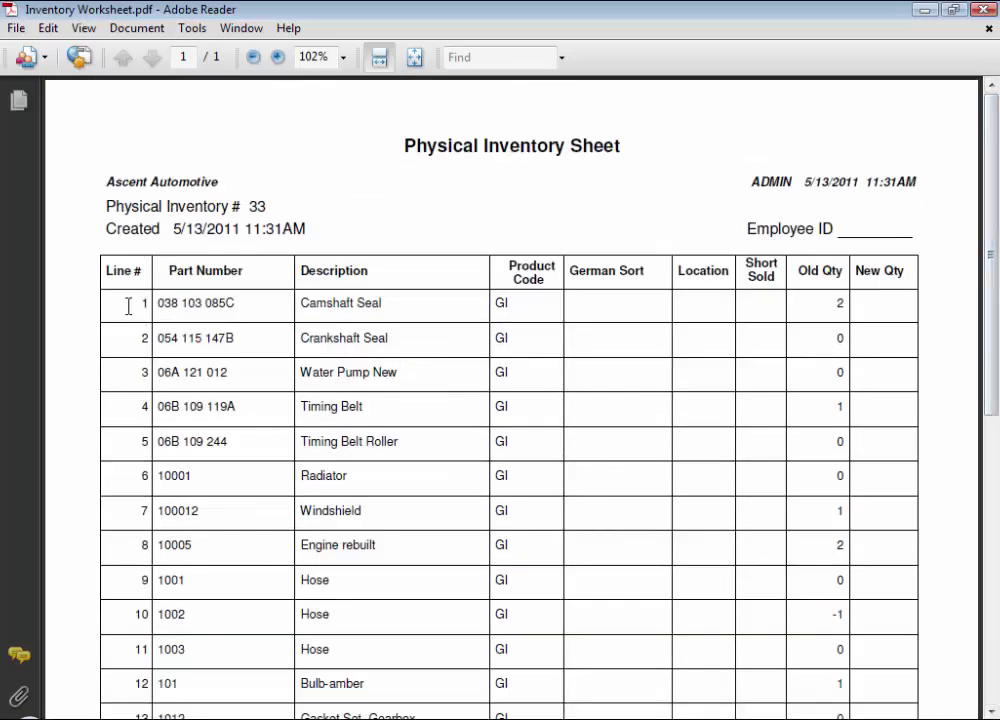
# Review line 1's part 038 103 085C, Camshaft Seal, GI code, and old quantities 2 and -1
pyautogui.moveTo(154, 302); pyautogui.dragTo(238, 302)
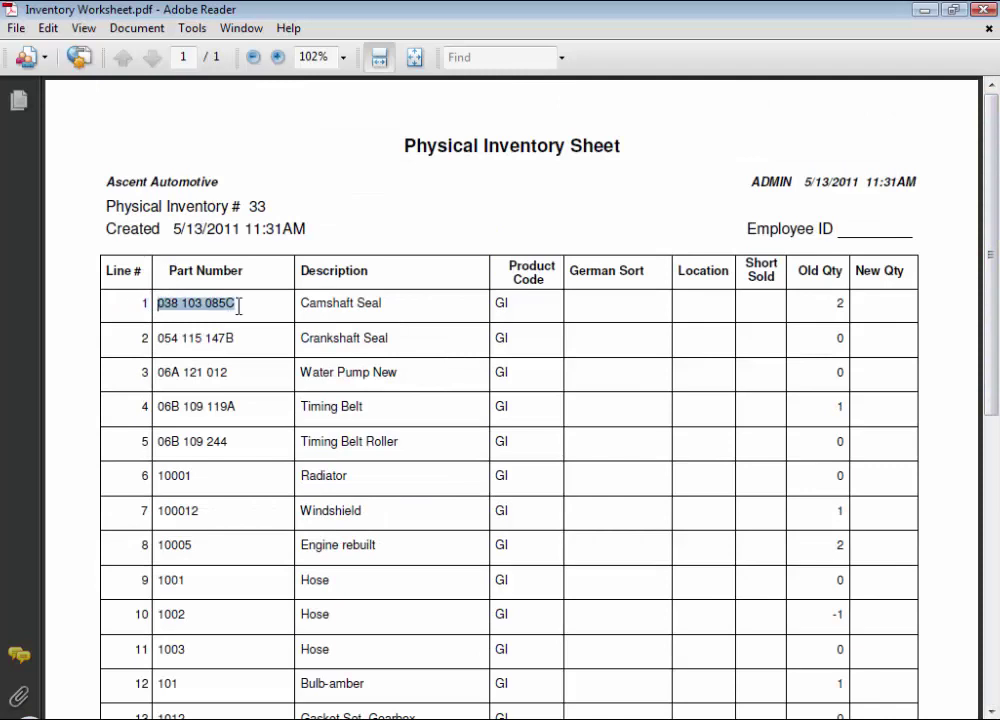
pyautogui.moveTo(304, 300); pyautogui.dragTo(385, 302)
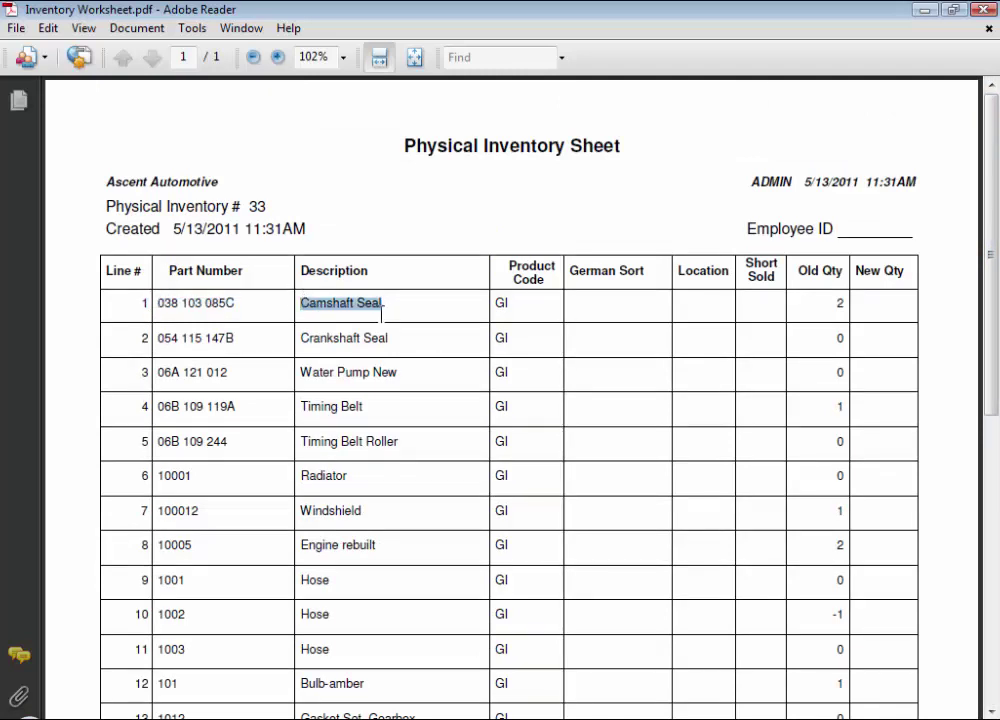
pyautogui.click(500, 304)
pyautogui.moveTo(497, 303); pyautogui.dragTo(516, 305)
pyautogui.click(632, 317)
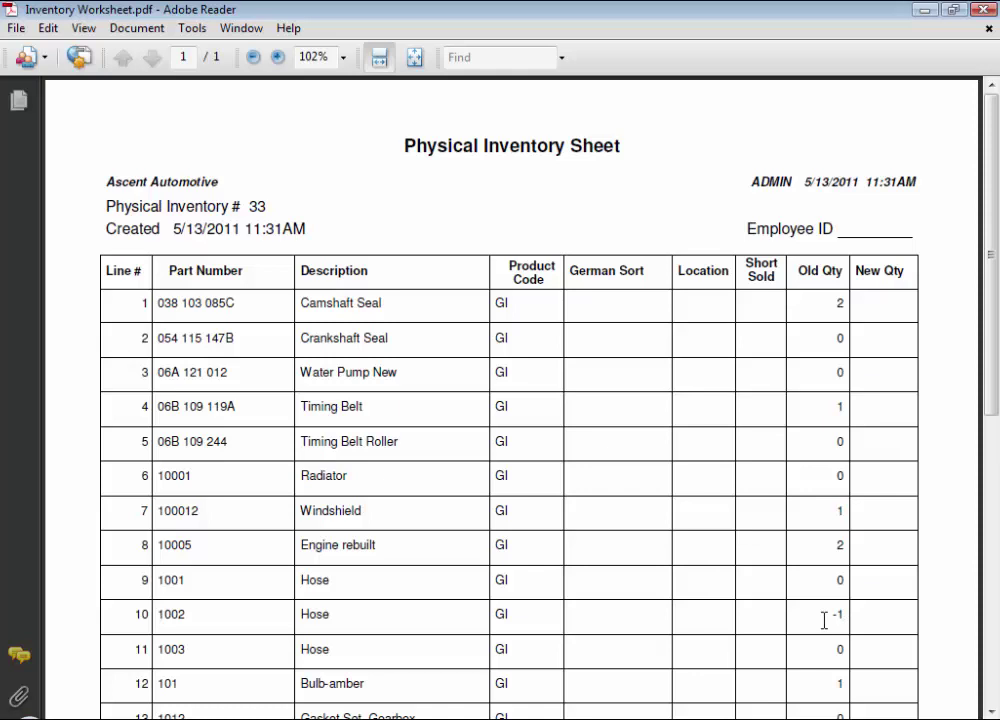
pyautogui.moveTo(828, 615); pyautogui.dragTo(848, 611)
pyautogui.click(884, 626)
pyautogui.moveTo(830, 305); pyautogui.dragTo(843, 307)
pyautogui.click(886, 314)
# Return from Reader to MaxxTraxx Pro, select worksheet 36 and open its page 1
pyautogui.click(842, 228)
pyautogui.click(922, 12)
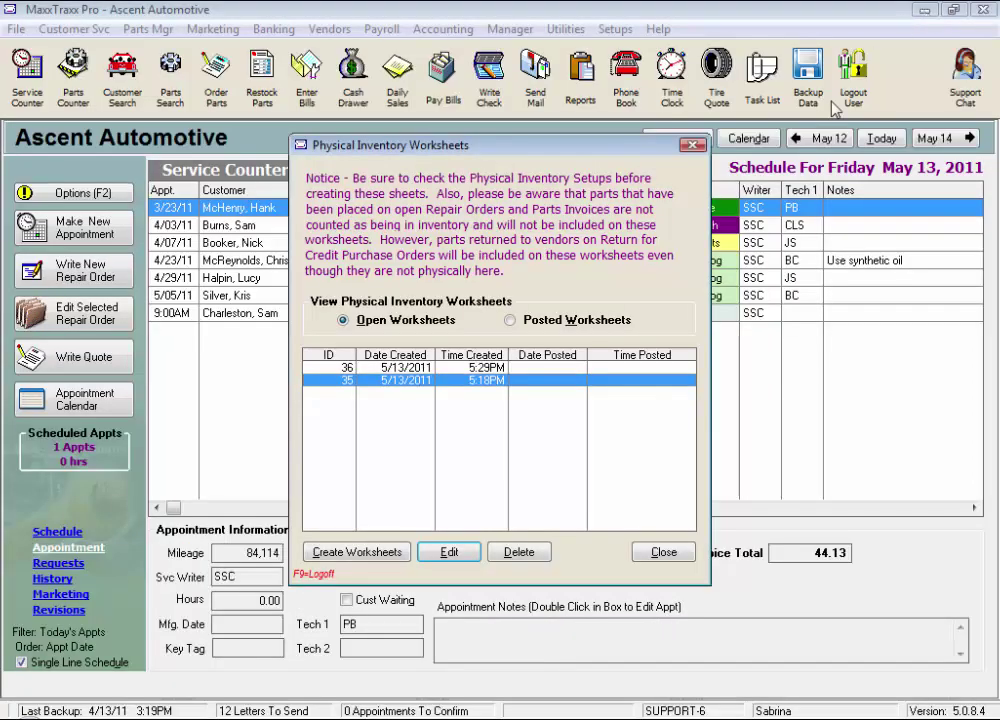
pyautogui.click(345, 367)
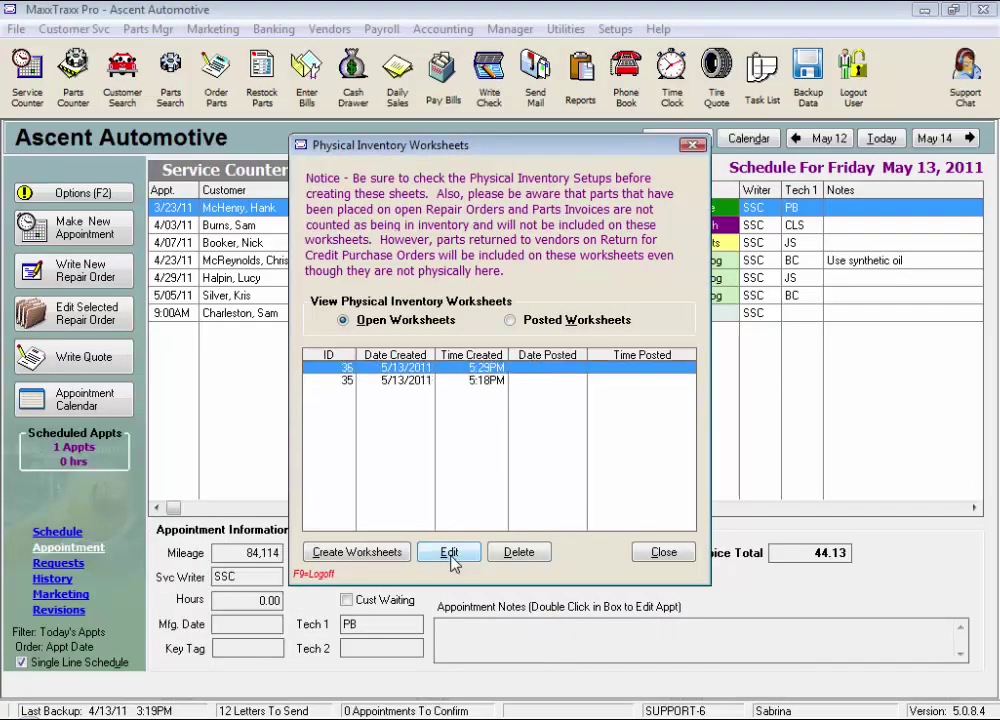
pyautogui.doubleClick(447, 368)
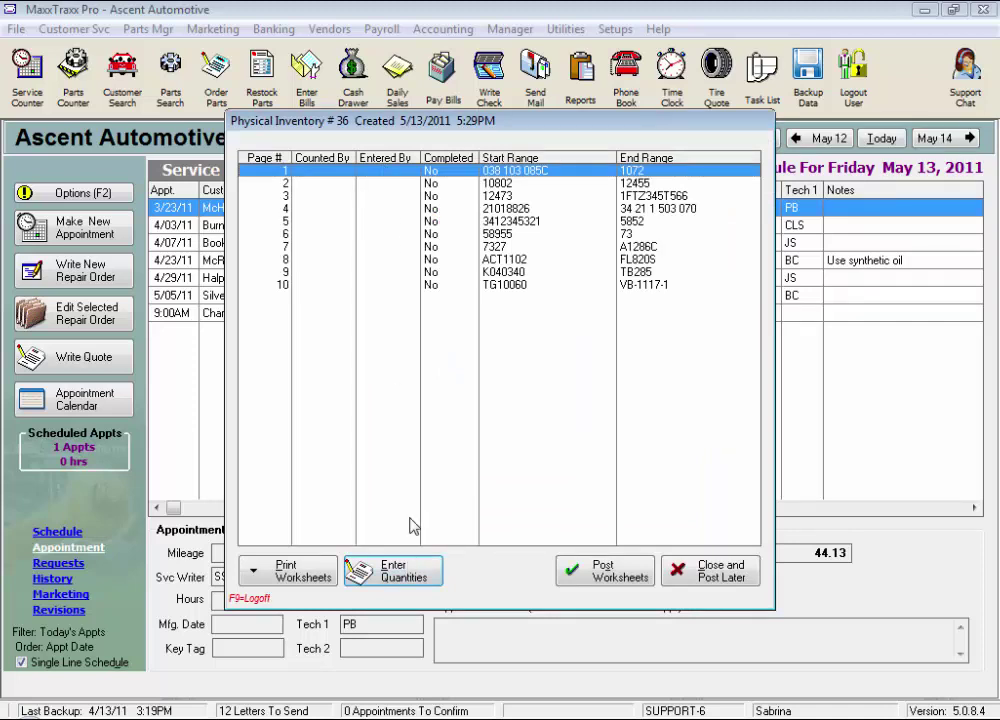
pyautogui.doubleClick(386, 174)
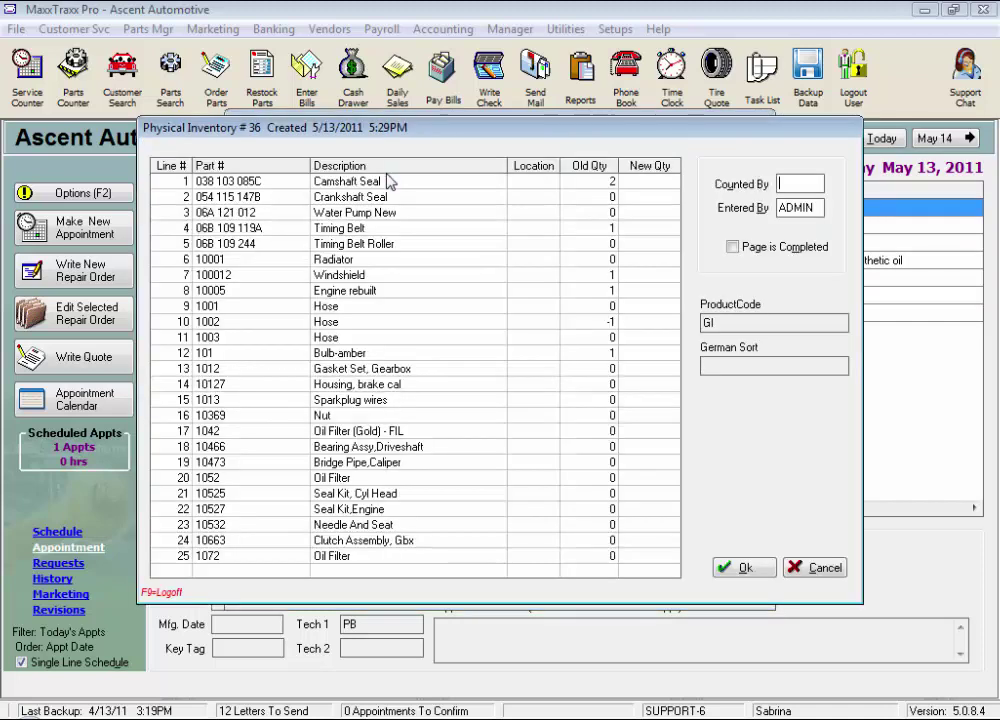
# Enter New Qty 1 on lines 1, 4, 7 and 8 of page 1
pyautogui.click(664, 182)
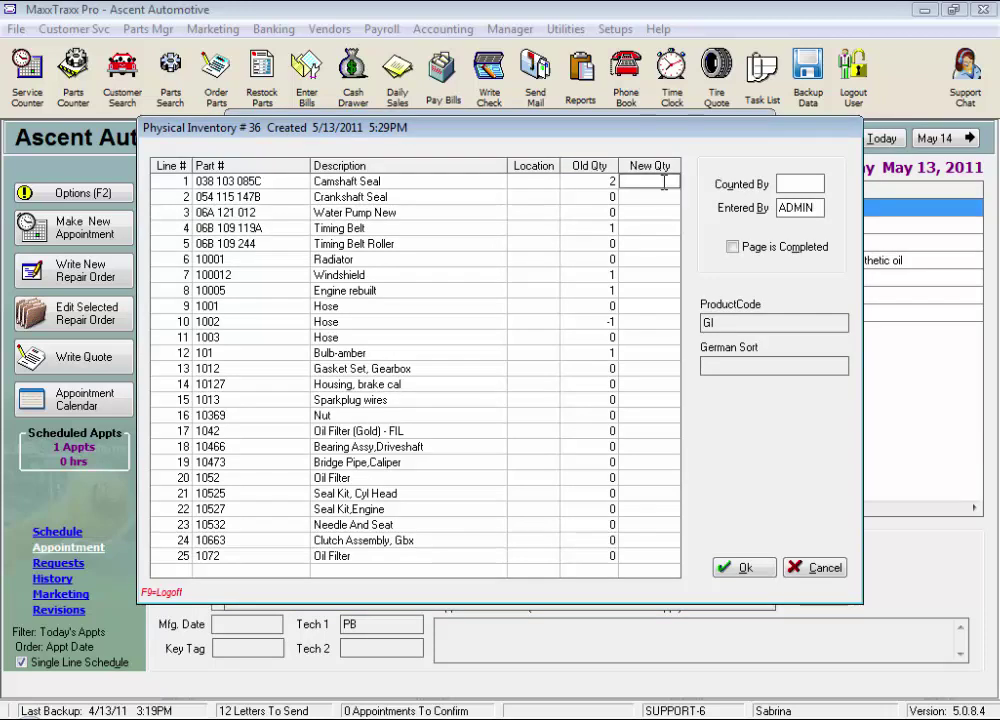
pyautogui.write('1')
pyautogui.click(665, 229)
pyautogui.write('1')
pyautogui.click(665, 275)
pyautogui.write('1')
pyautogui.click(668, 290)
pyautogui.write('1')
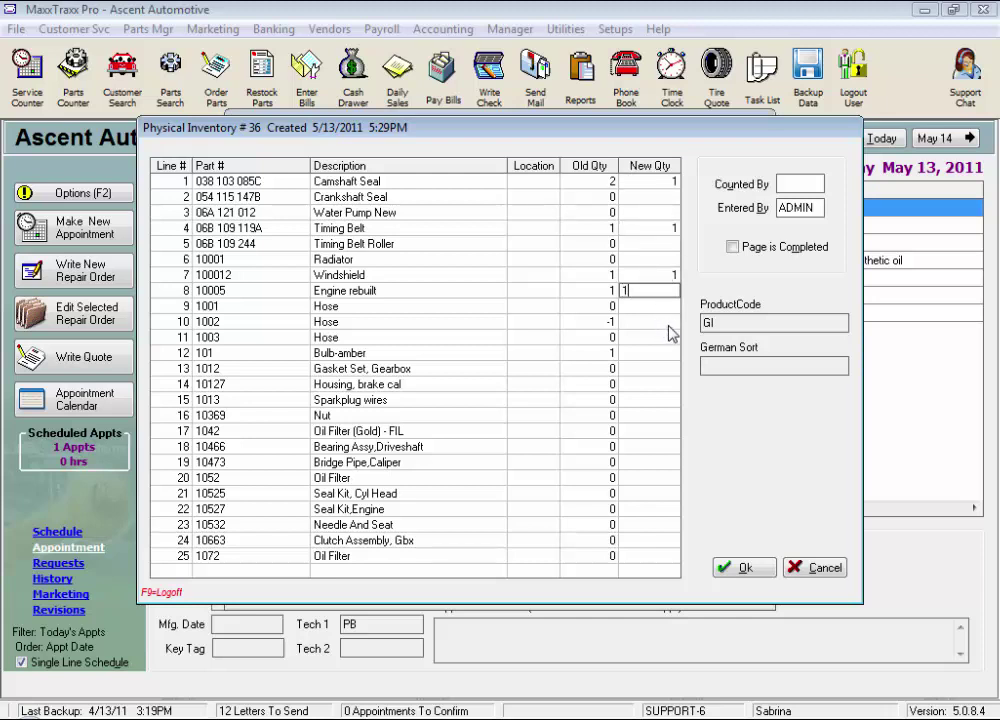
pyautogui.click(668, 305)
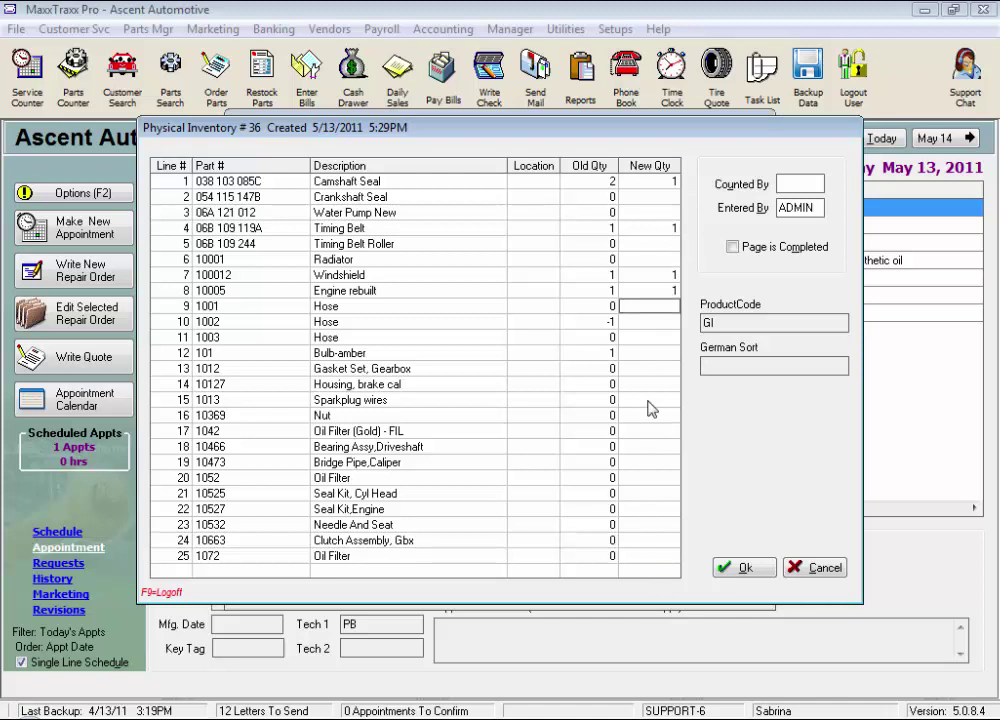
# Enter BC as Counted By and SSC as Entered By on page 1, mark it completed, and save
pyautogui.click(789, 184)
pyautogui.write('BC')
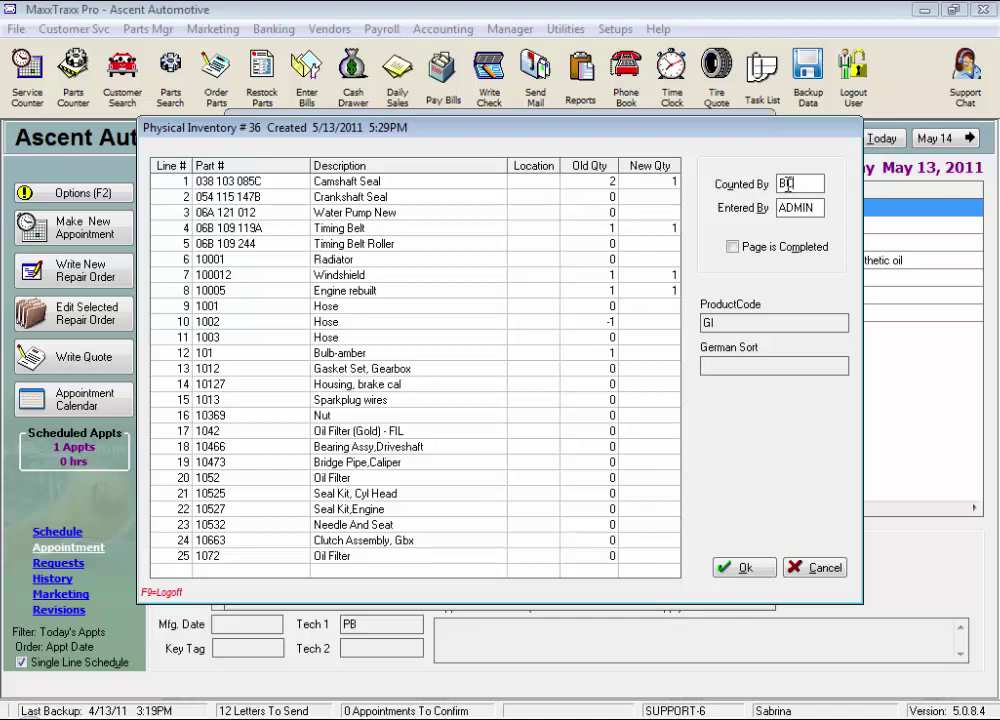
pyautogui.press('Tab')
pyautogui.write('SSC')
pyautogui.click(735, 262)
pyautogui.click(694, 325)
pyautogui.click(758, 578)
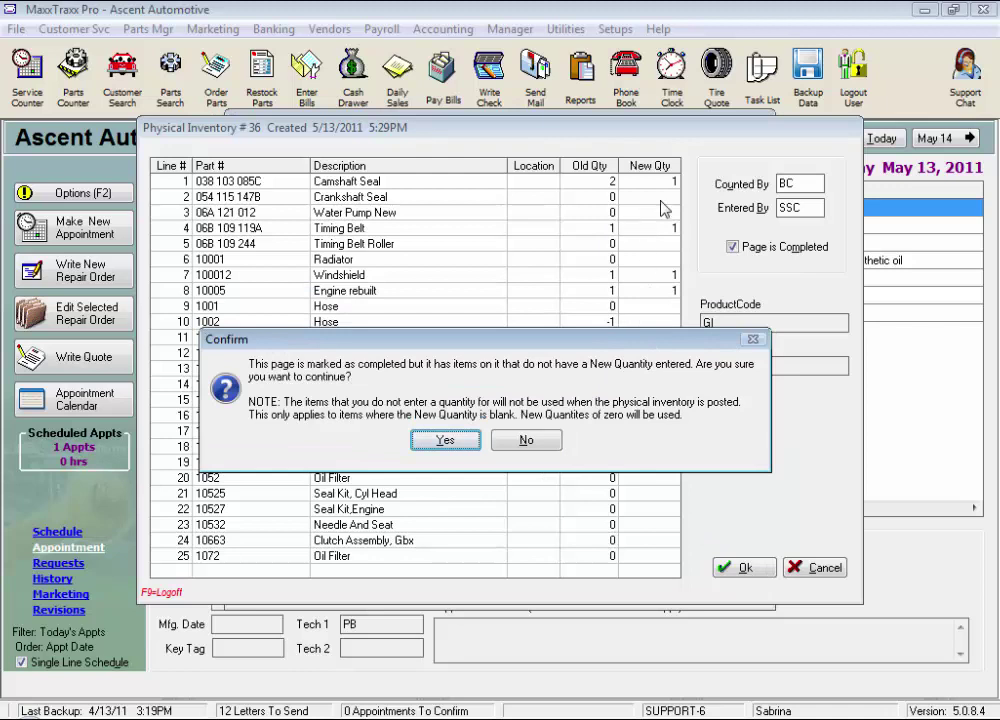
# Confirm saving page 1 even though some New Quantities are blank
pyautogui.moveTo(592, 344); pyautogui.dragTo(617, 294)
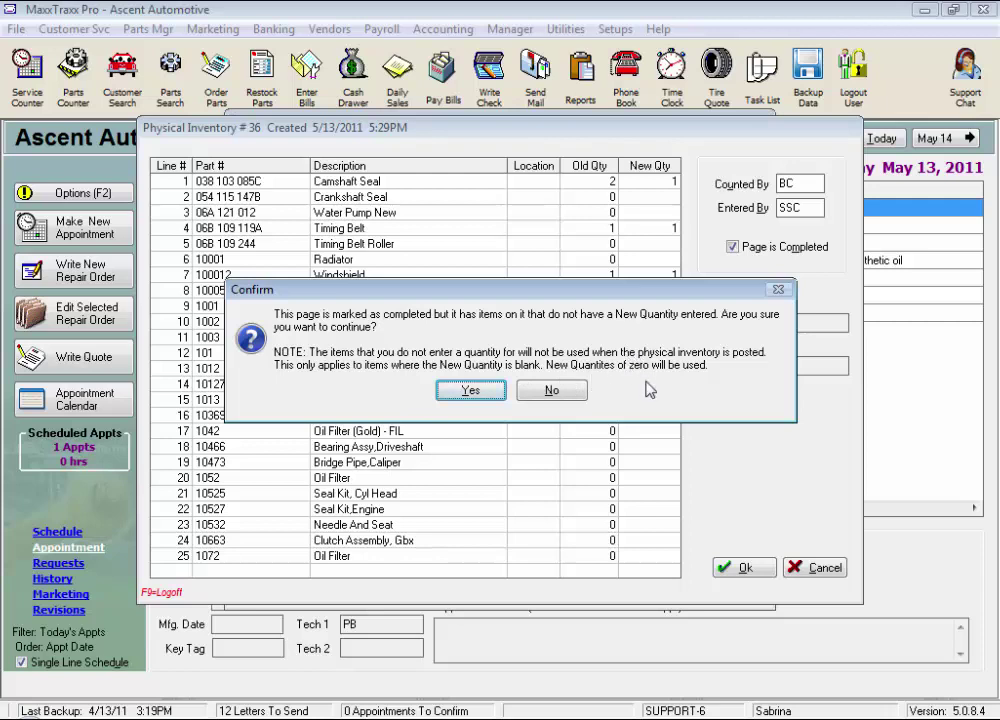
pyautogui.click(471, 390)
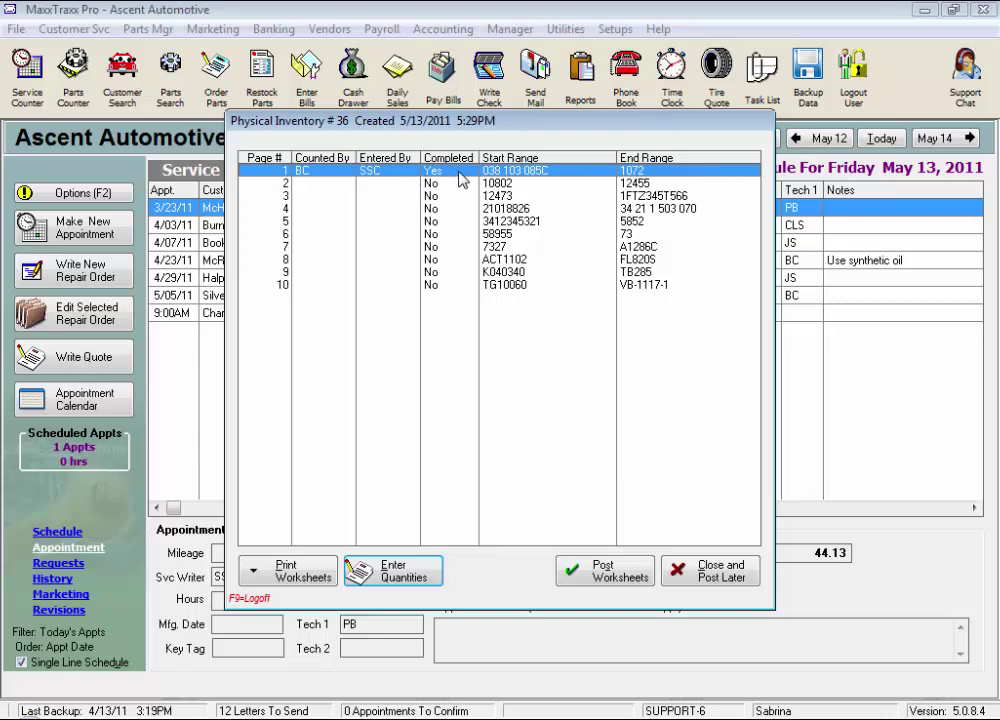
# Reopen page 1 and save it again, accepting the blank-quantity warning
pyautogui.doubleClick(460, 178)
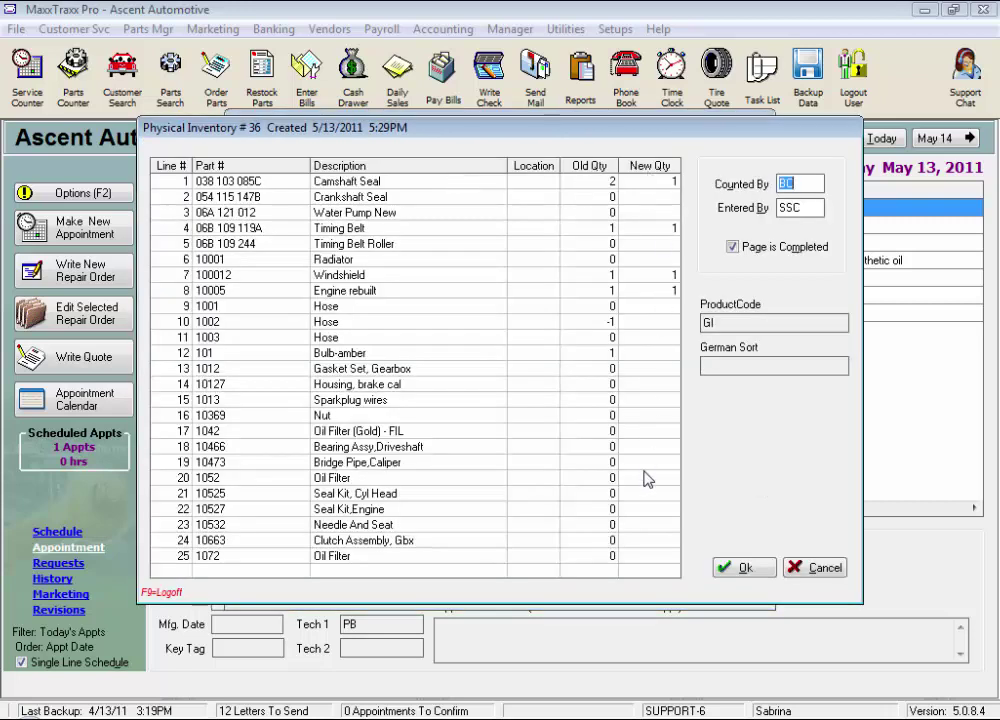
pyautogui.click(745, 568)
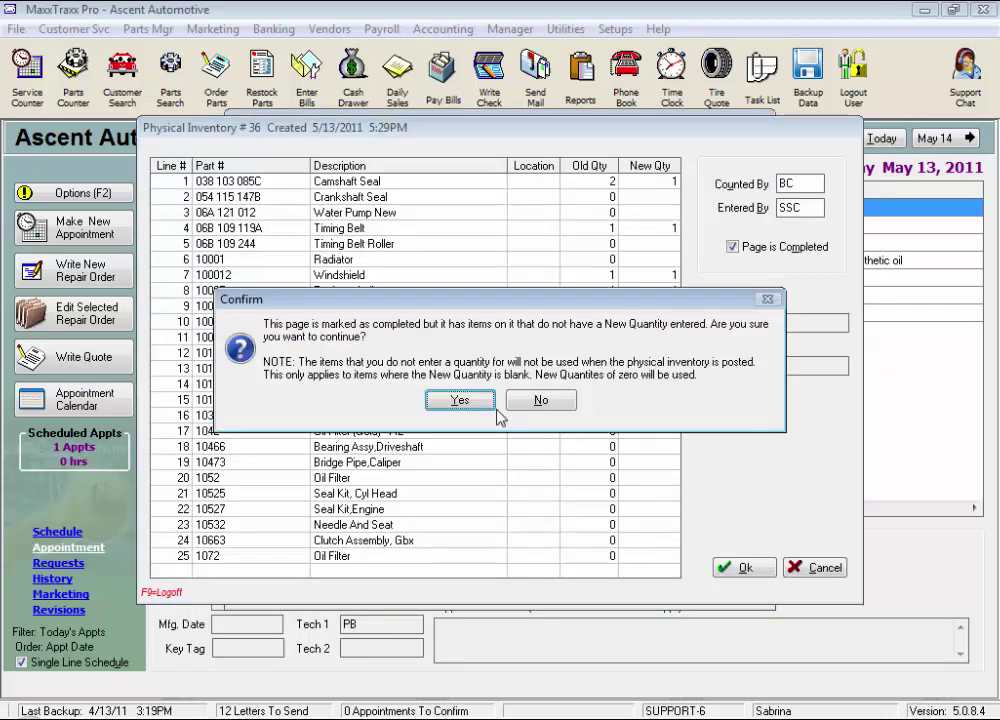
pyautogui.click(459, 400)
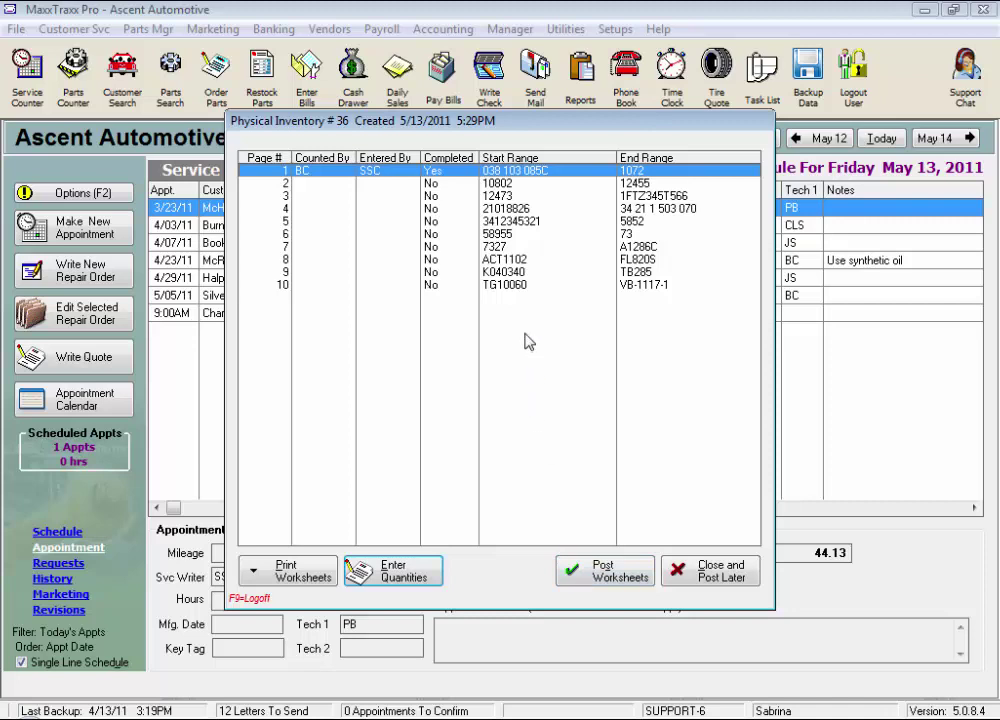
# Review pages 3, 4, 5 and 1 in the page list, then post worksheet 36
pyautogui.click(432, 198)
pyautogui.click(433, 209)
pyautogui.click(435, 221)
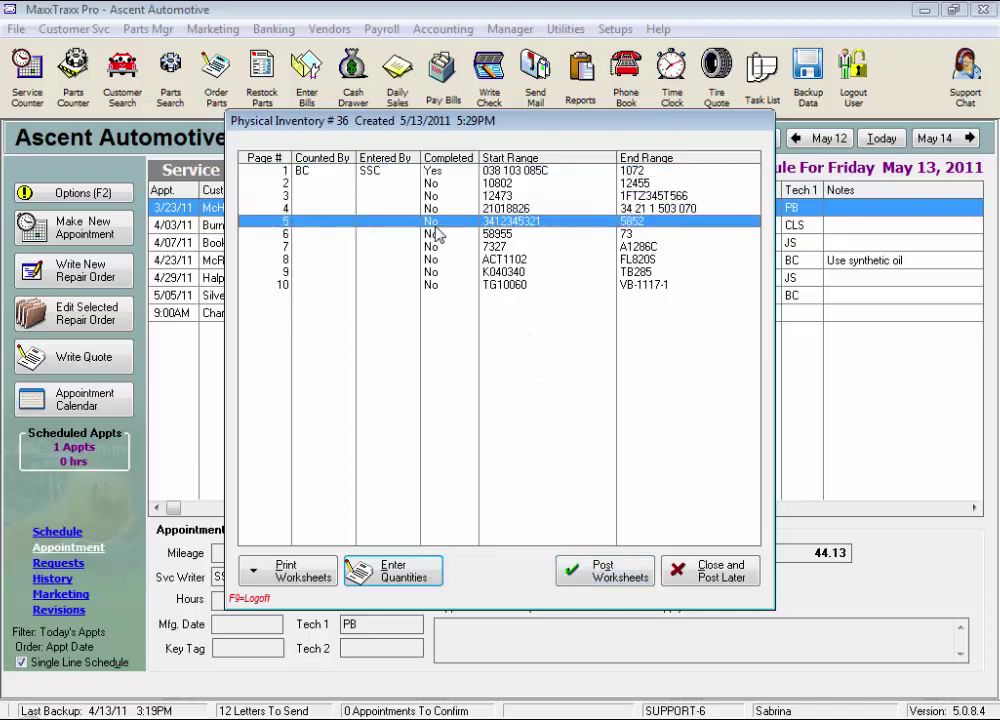
pyautogui.click(430, 171)
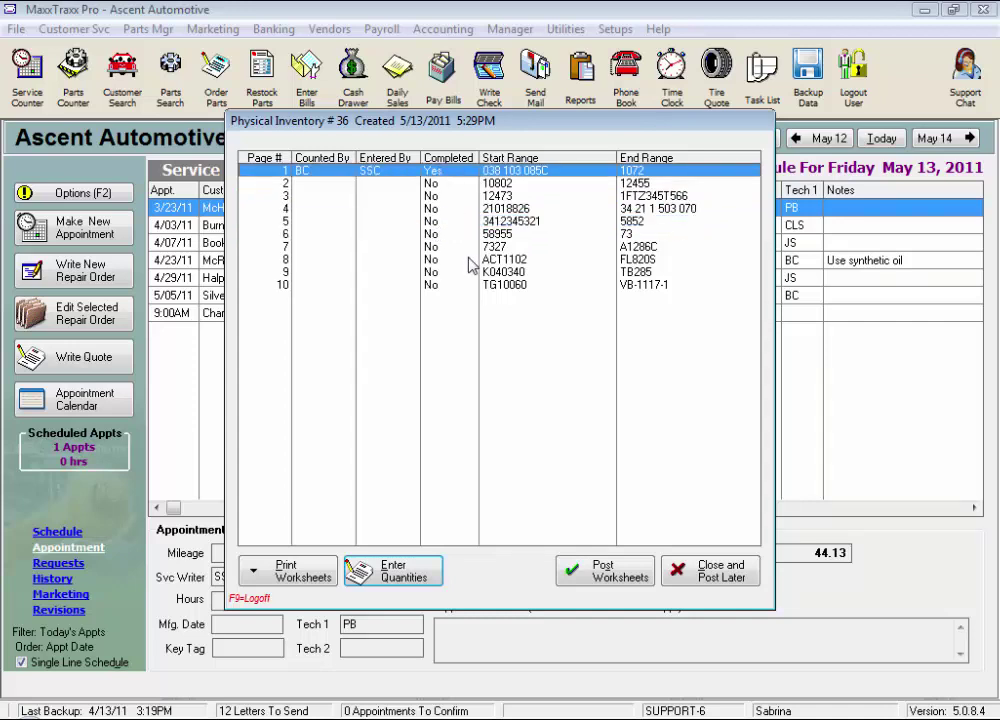
pyautogui.click(604, 570)
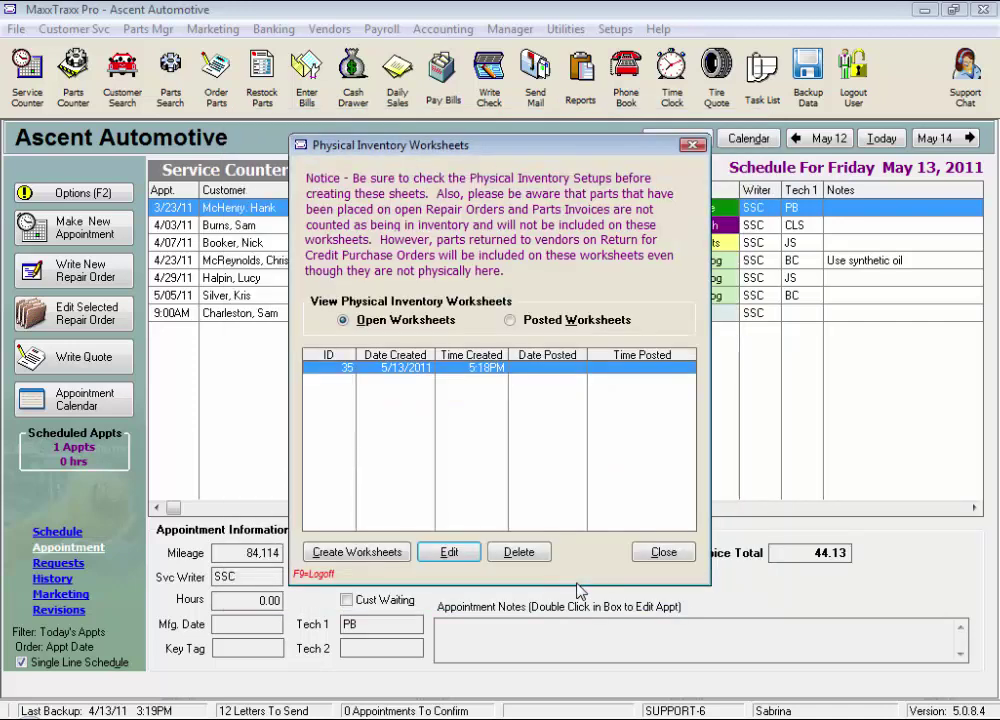
# Open posted inventory #36 and check the read-only Water Pump and Radiator New Qty values
pyautogui.click(510, 321)
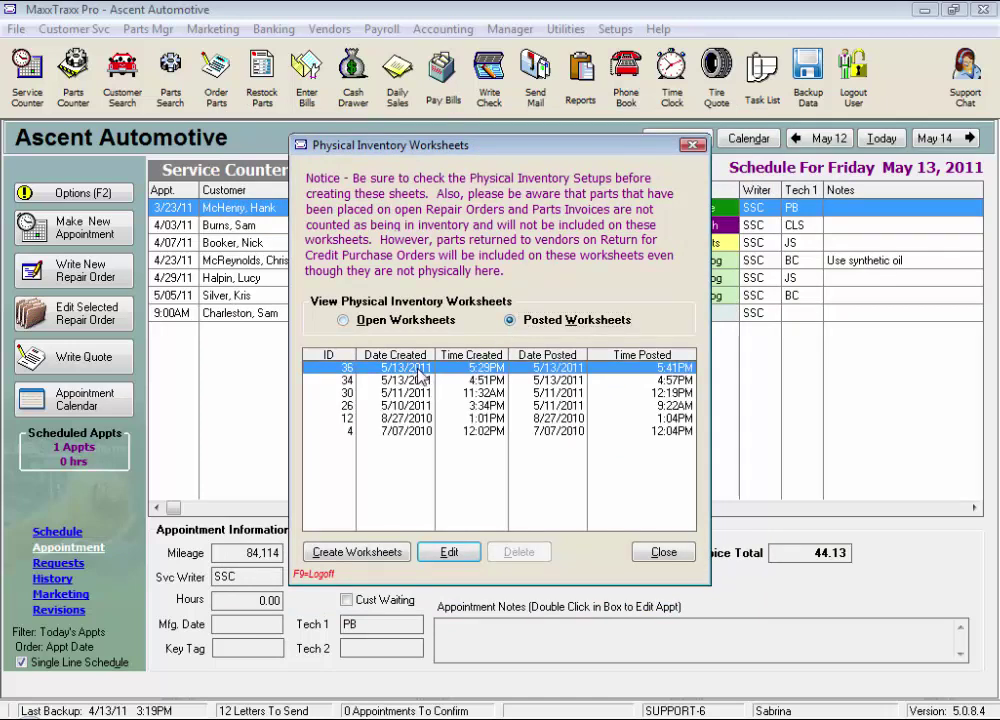
pyautogui.doubleClick(417, 378)
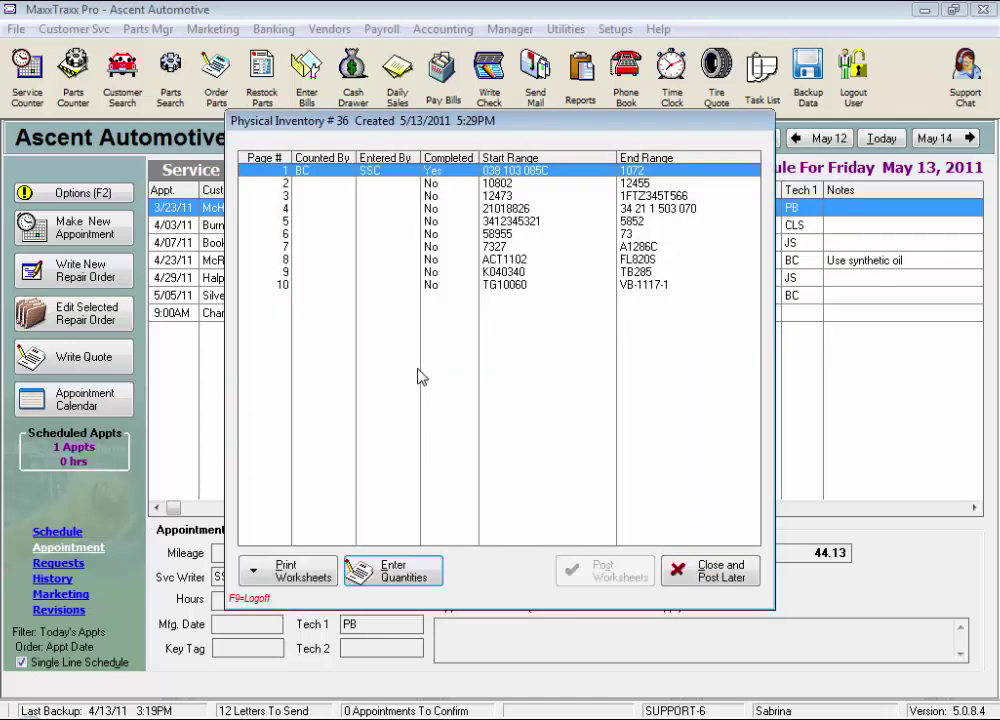
pyautogui.click(428, 569)
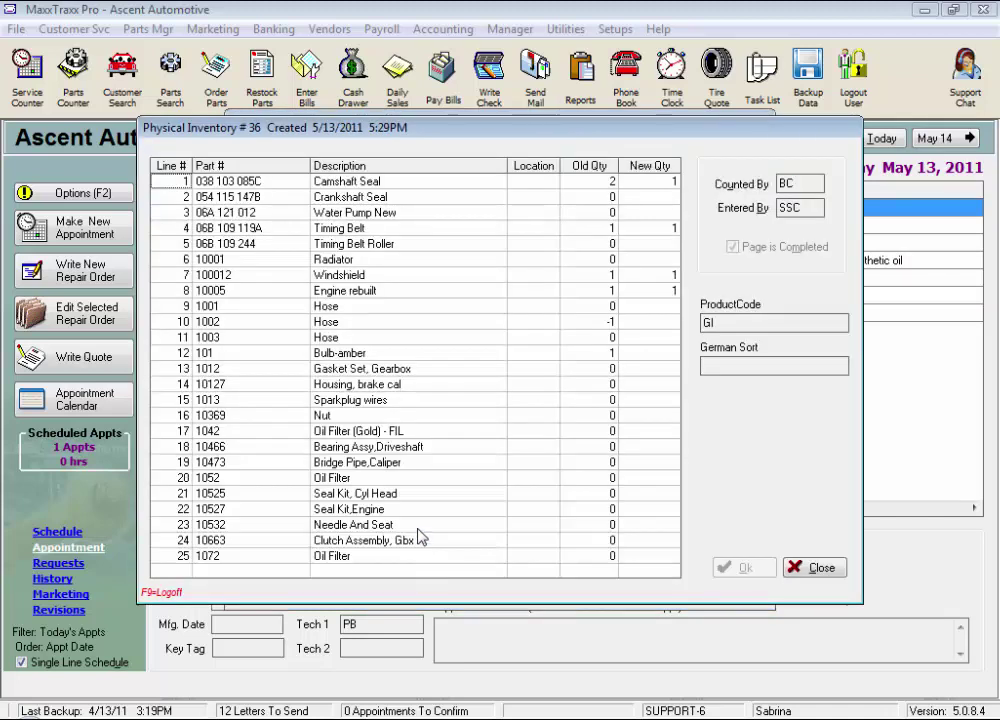
pyautogui.click(654, 213)
pyautogui.click(664, 260)
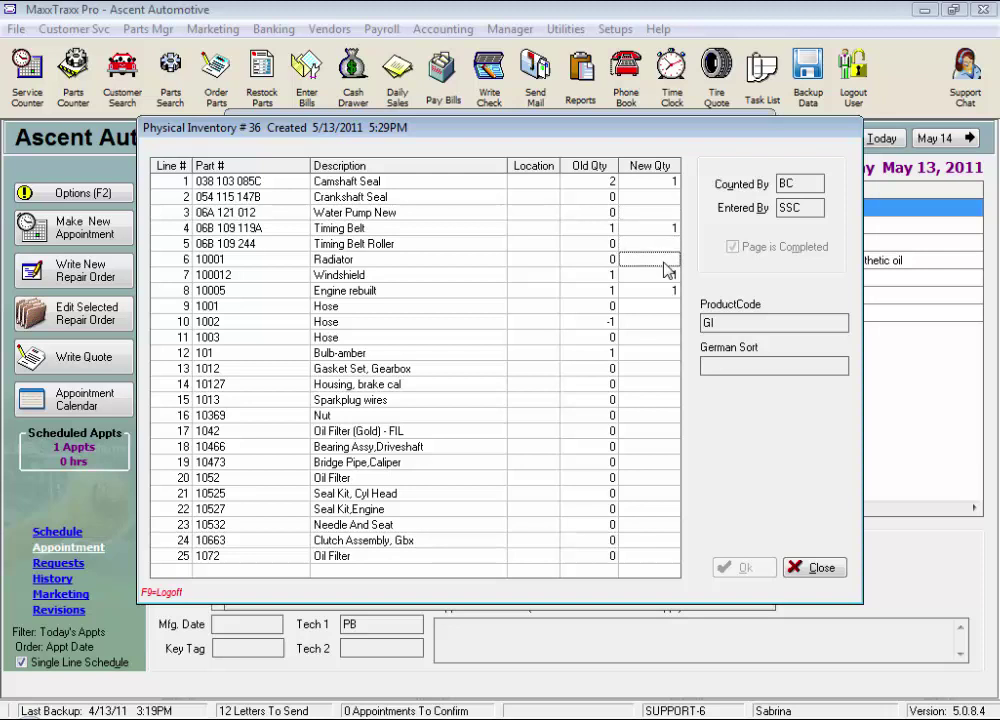
pyautogui.click(816, 568)
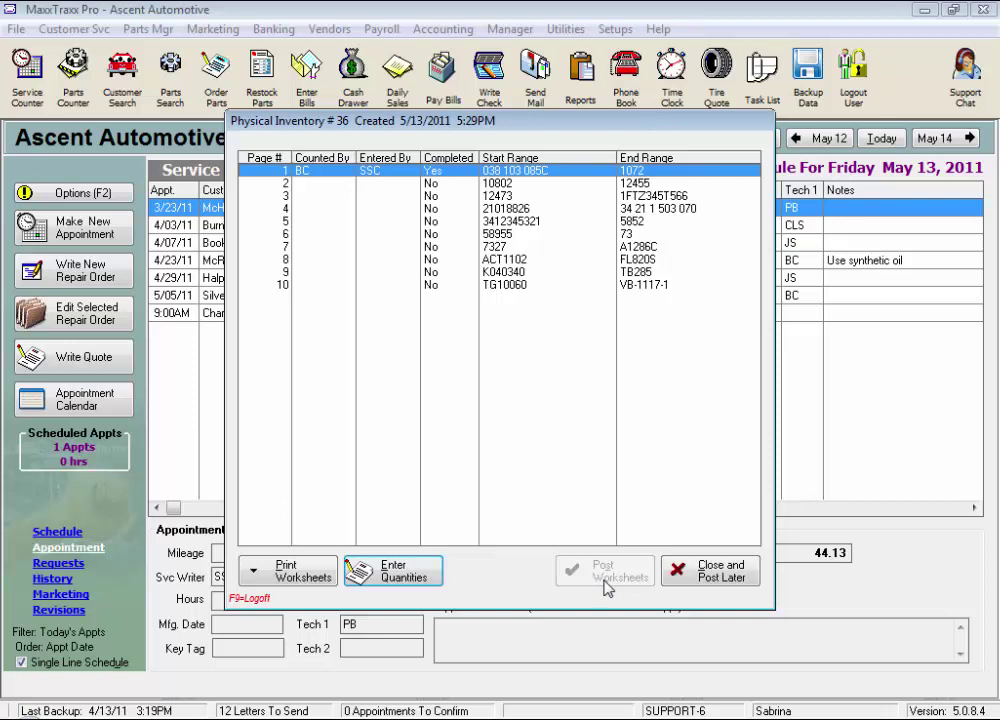
# Close inventory #36 with Post Later and show the open worksheets list
pyautogui.click(689, 587)
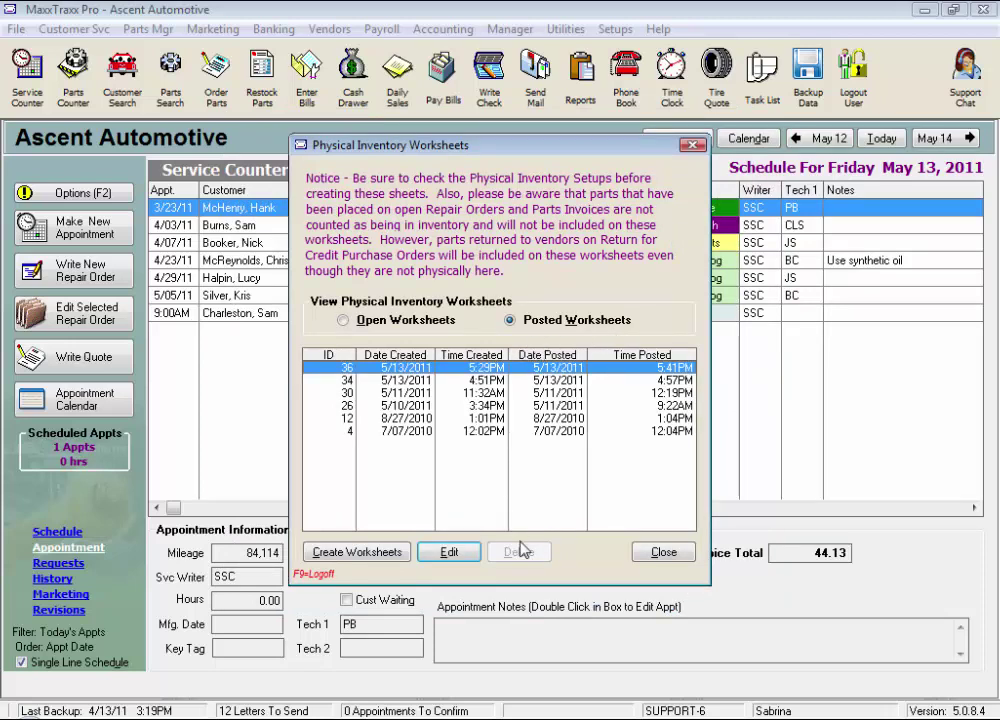
pyautogui.click(342, 320)
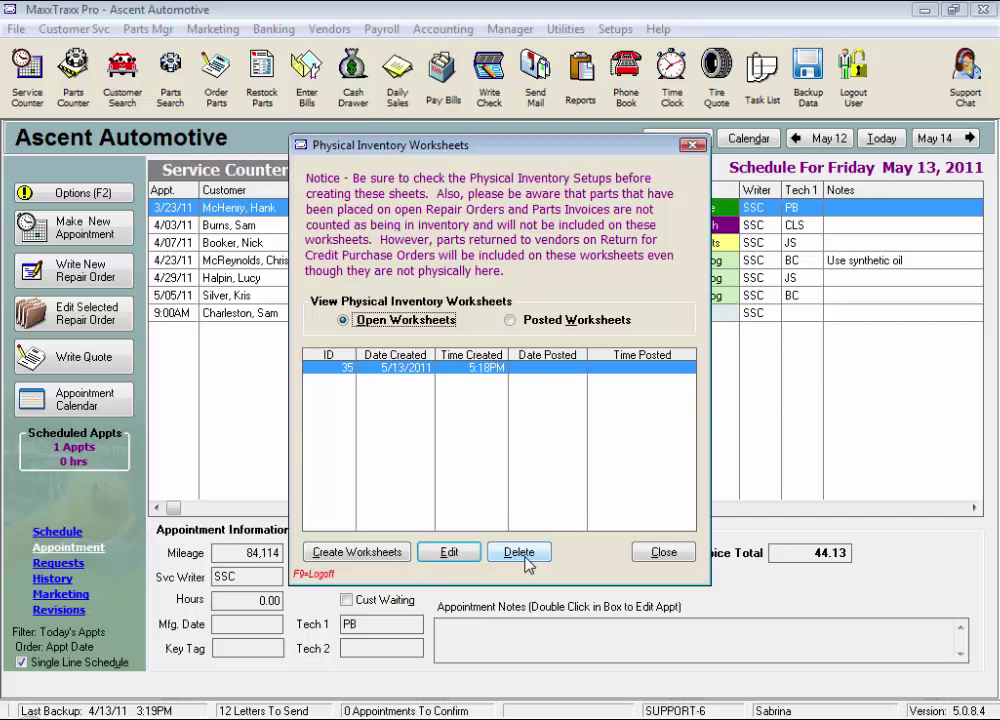
# Delete open worksheet set 35, confirm, and close the Physical Inventory Worksheets list
pyautogui.click(522, 560)
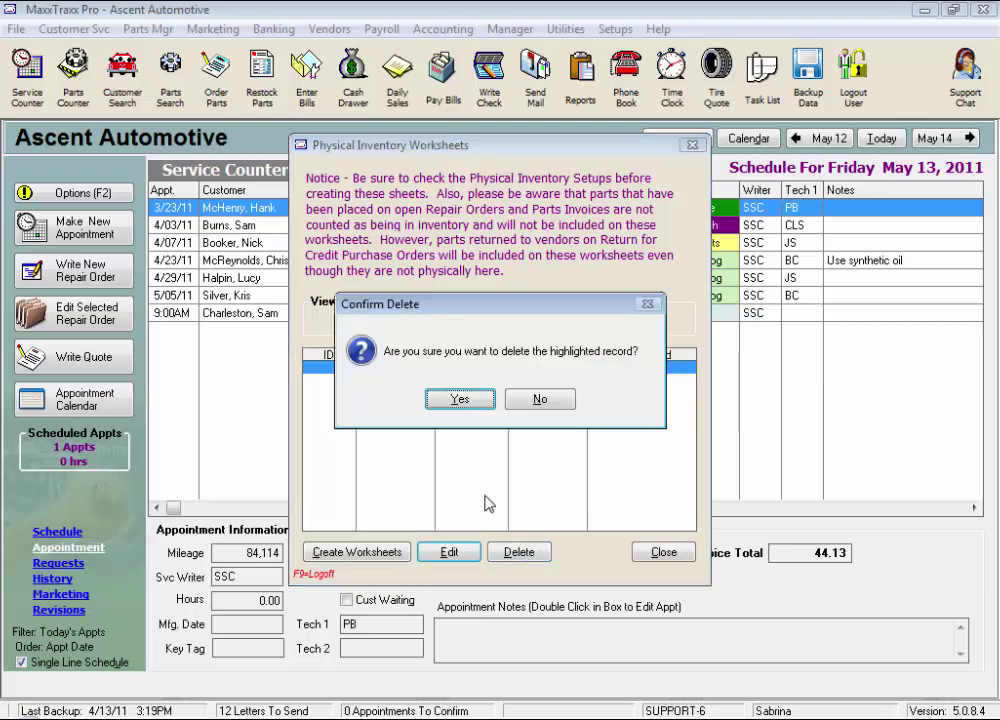
pyautogui.click(470, 405)
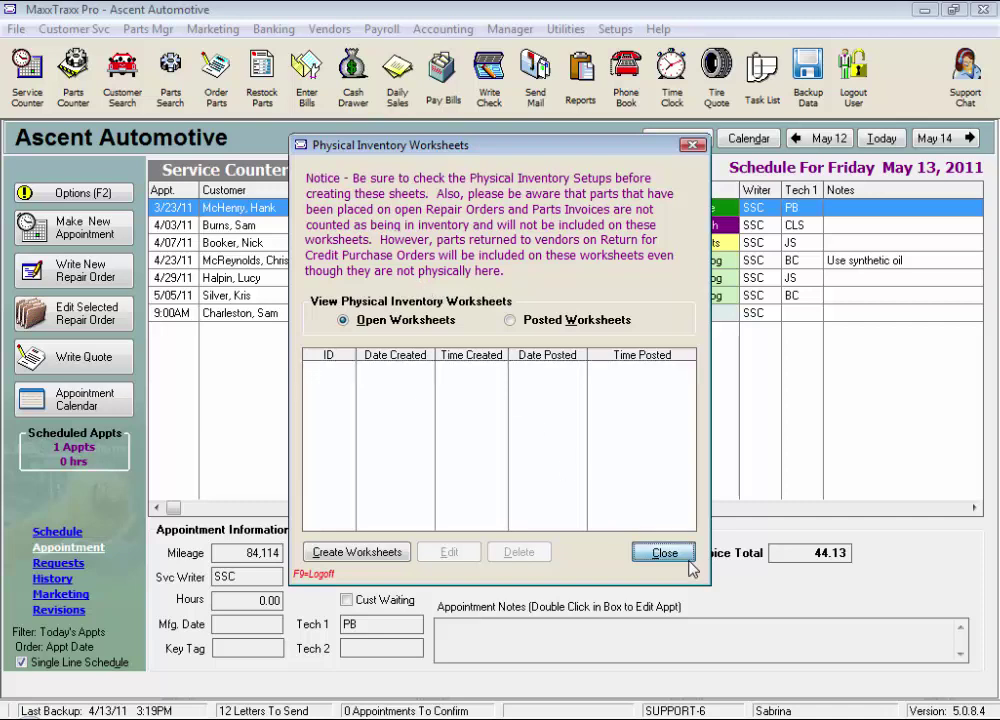
pyautogui.click(664, 552)
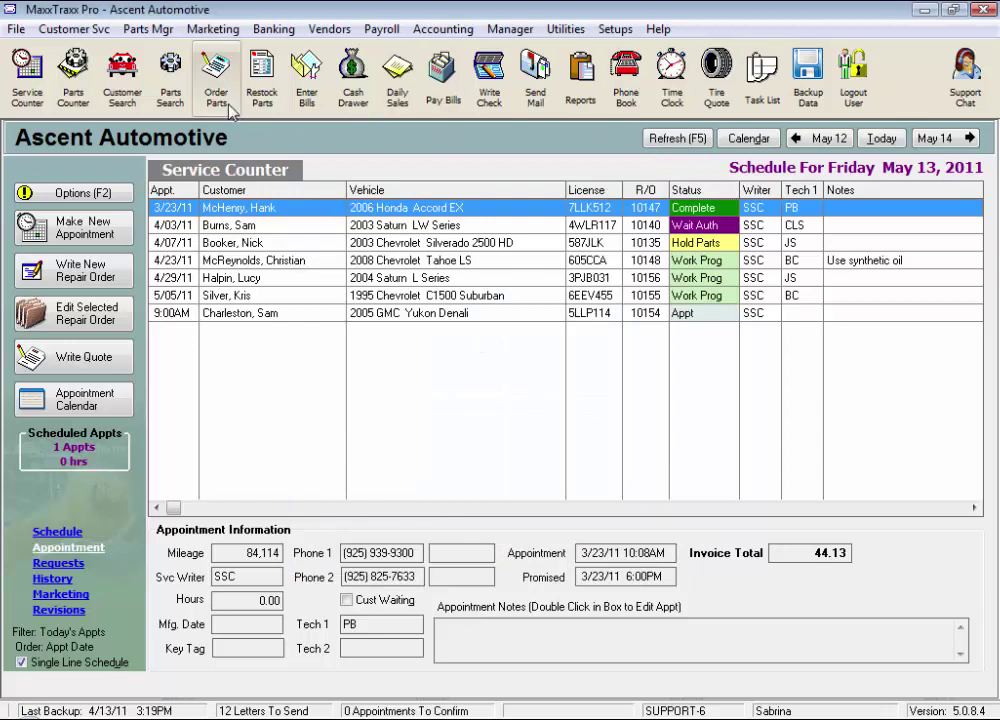
# Open Factory Motor Parts order 10166 (total -2,200.00), save it as an open PO, and close the list
pyautogui.click(214, 78)
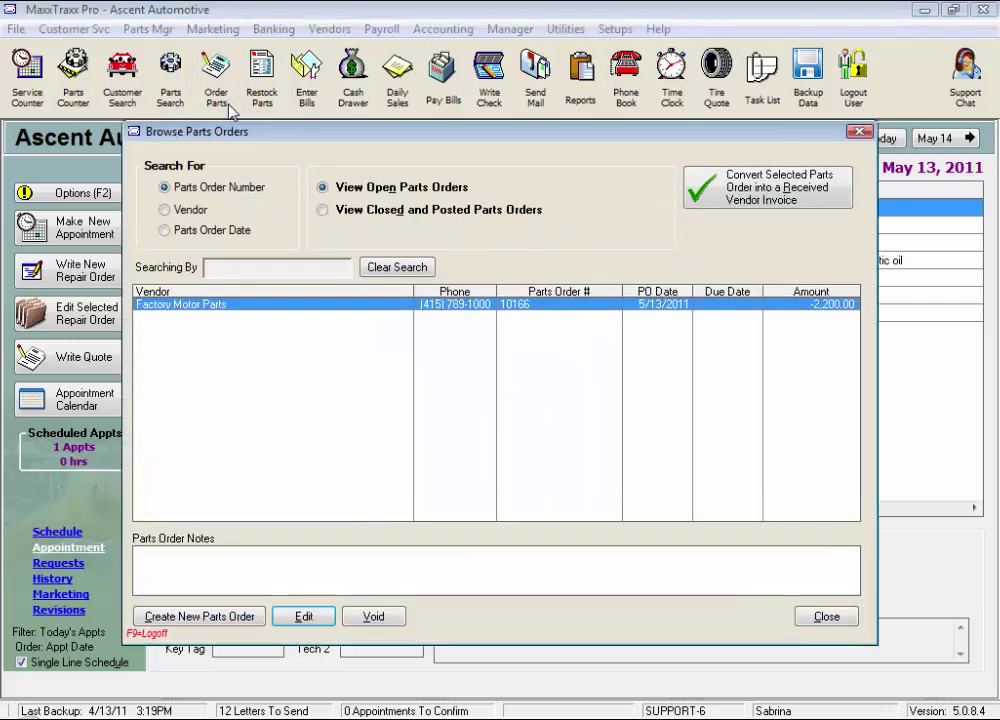
pyautogui.doubleClick(822, 305)
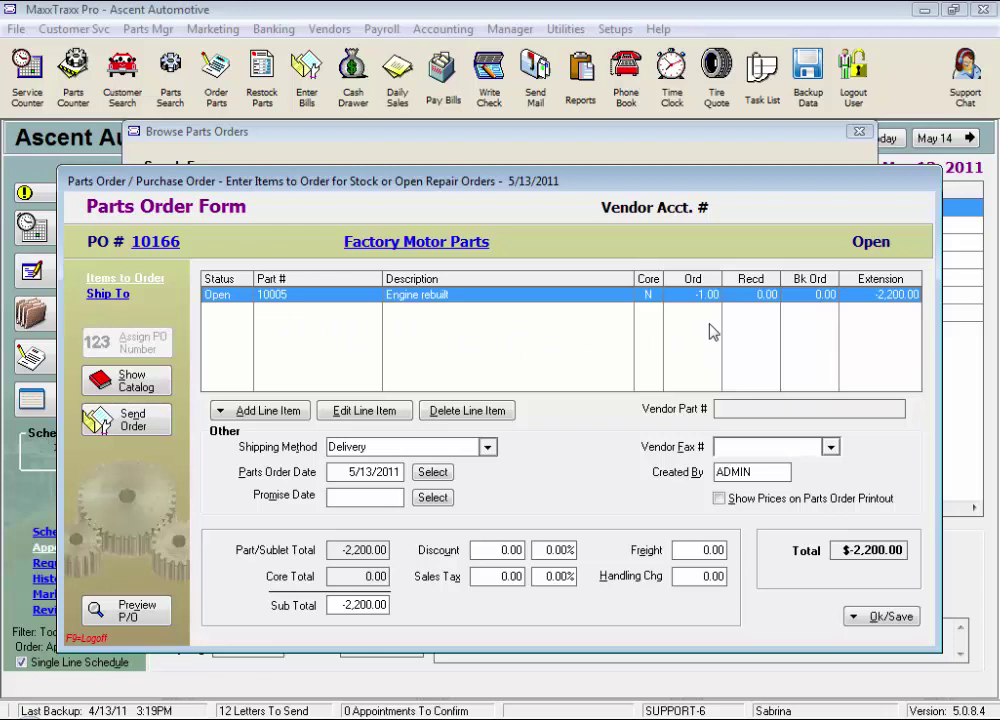
pyautogui.click(855, 616)
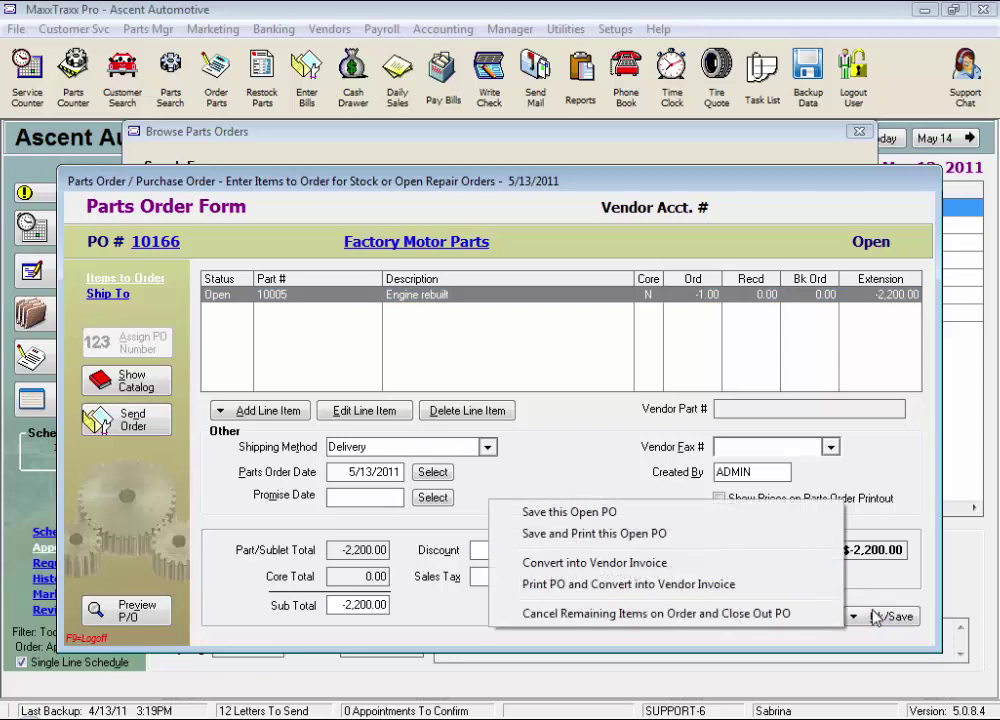
pyautogui.click(652, 520)
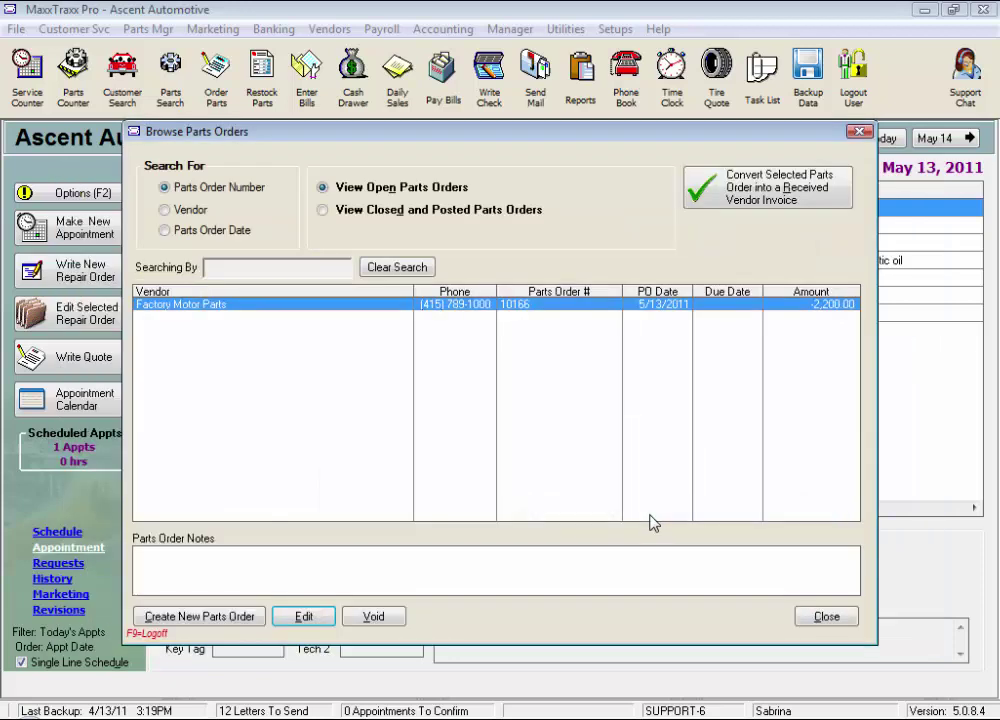
pyautogui.click(827, 618)
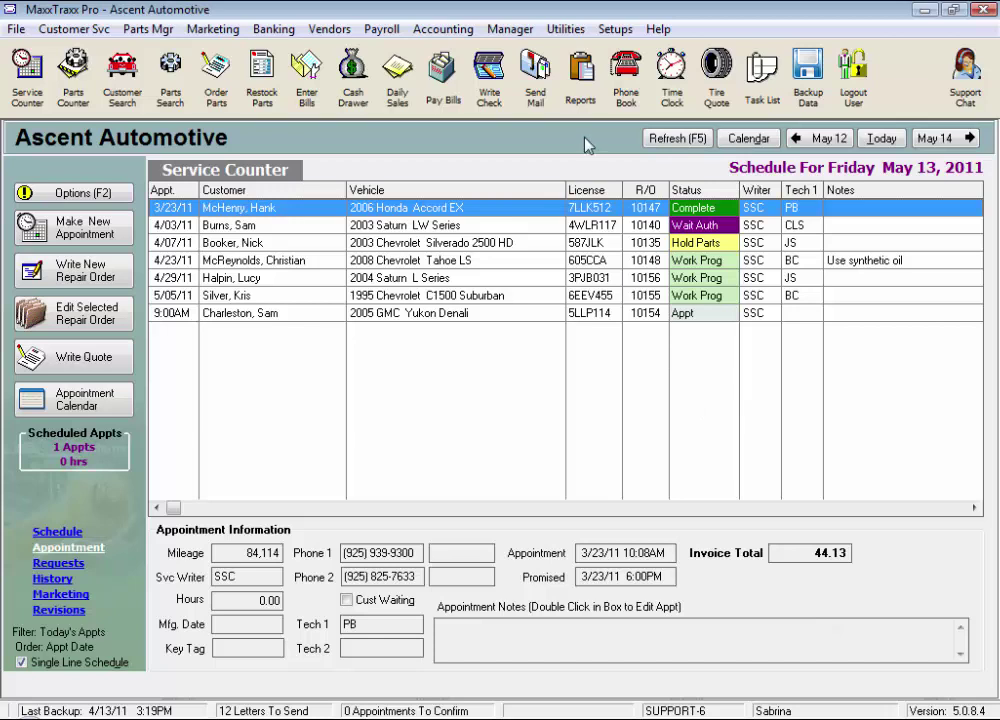
pyautogui.click(580, 80)
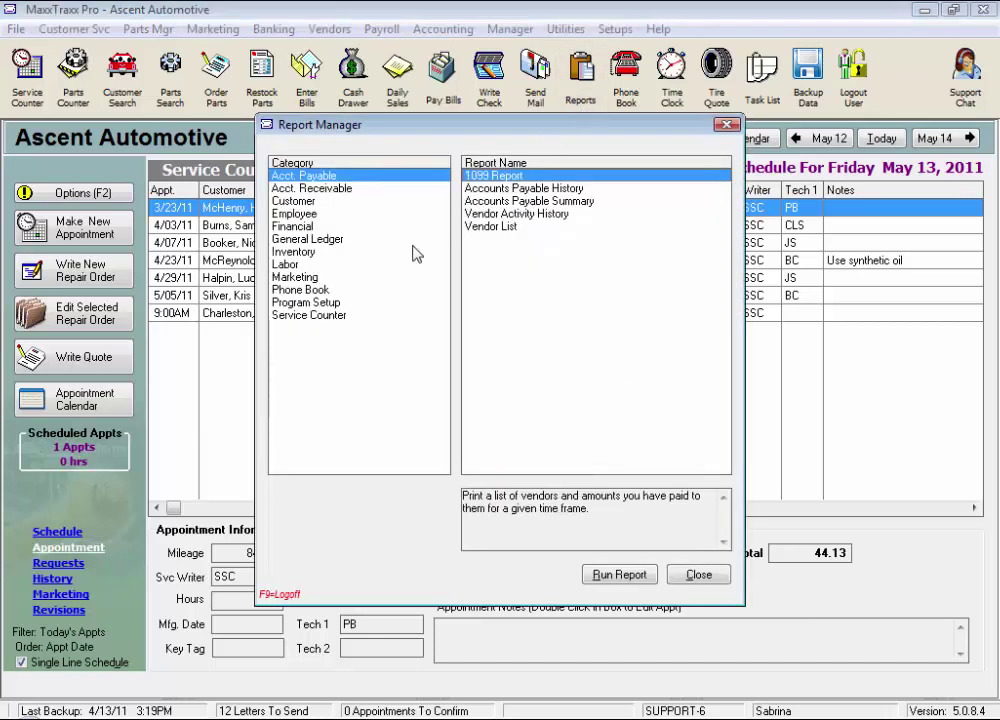
pyautogui.click(306, 251)
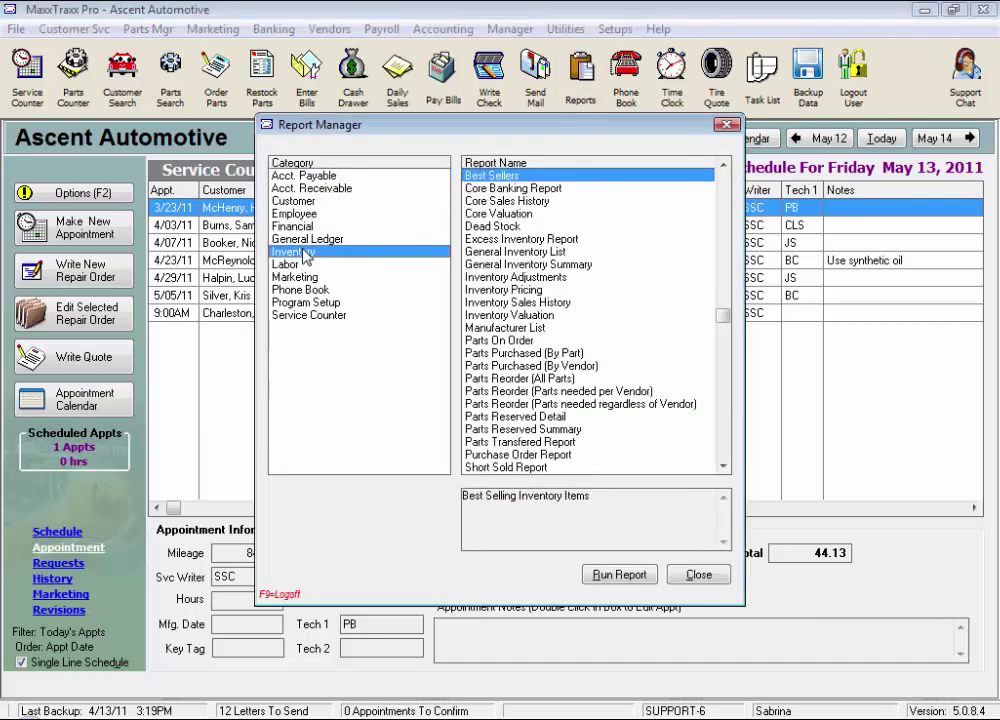
pyautogui.click(540, 316)
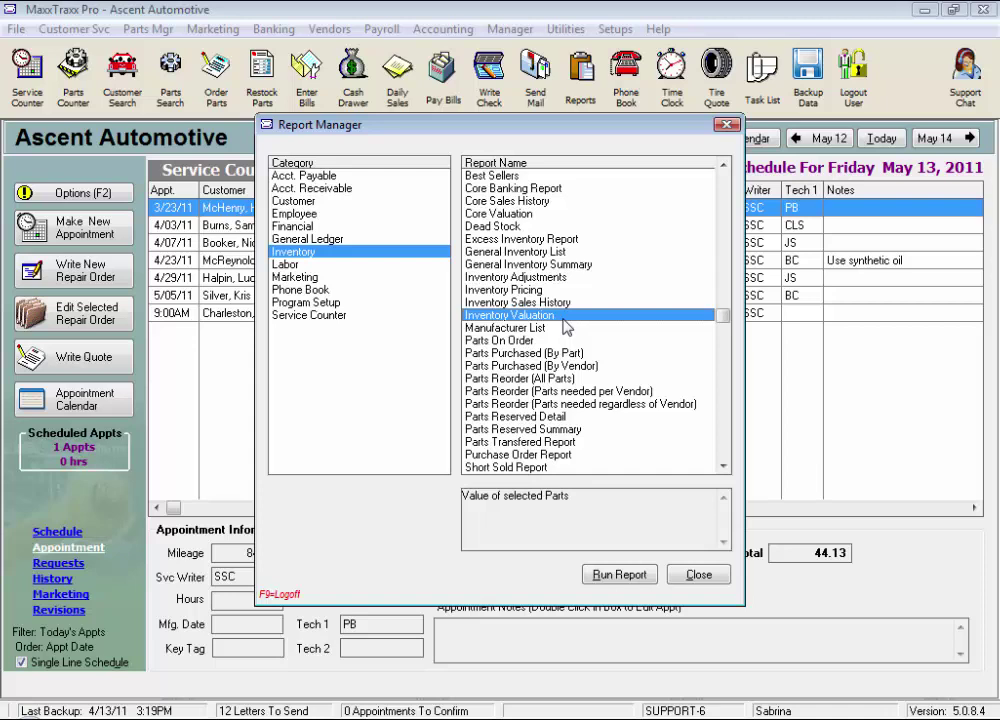
pyautogui.click(699, 575)
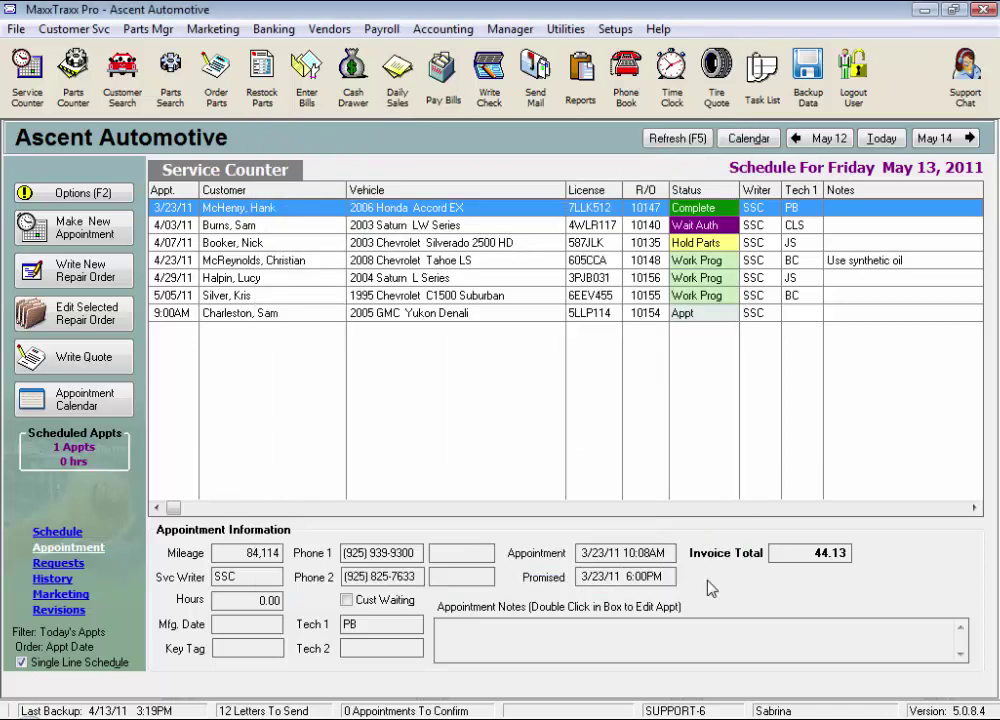
pyautogui.click(443, 30)
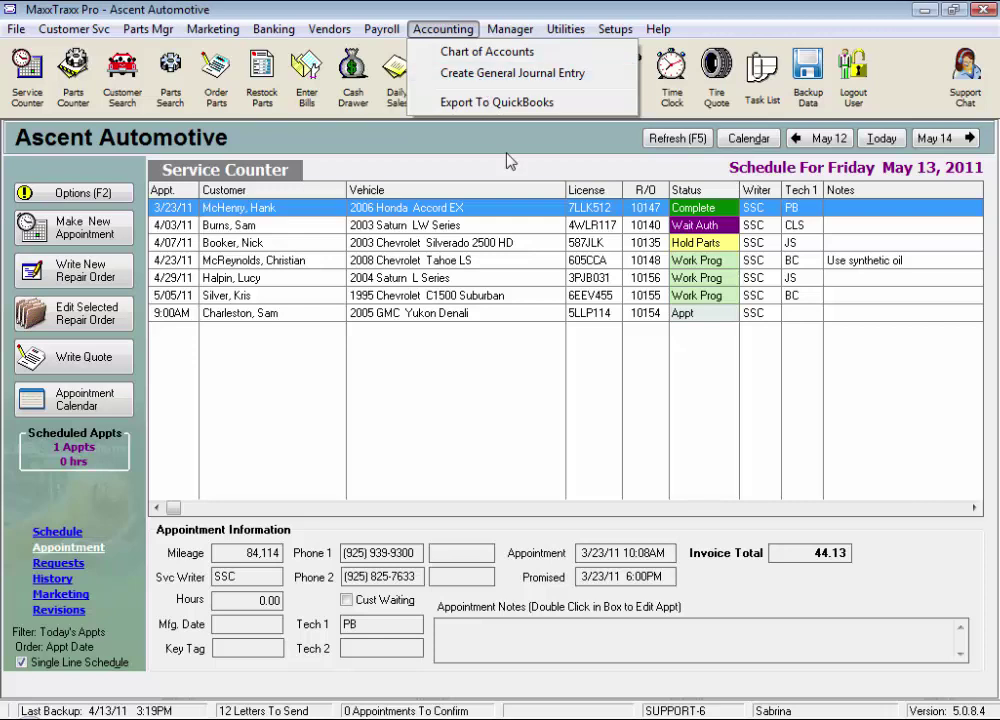
pyautogui.click(545, 407)
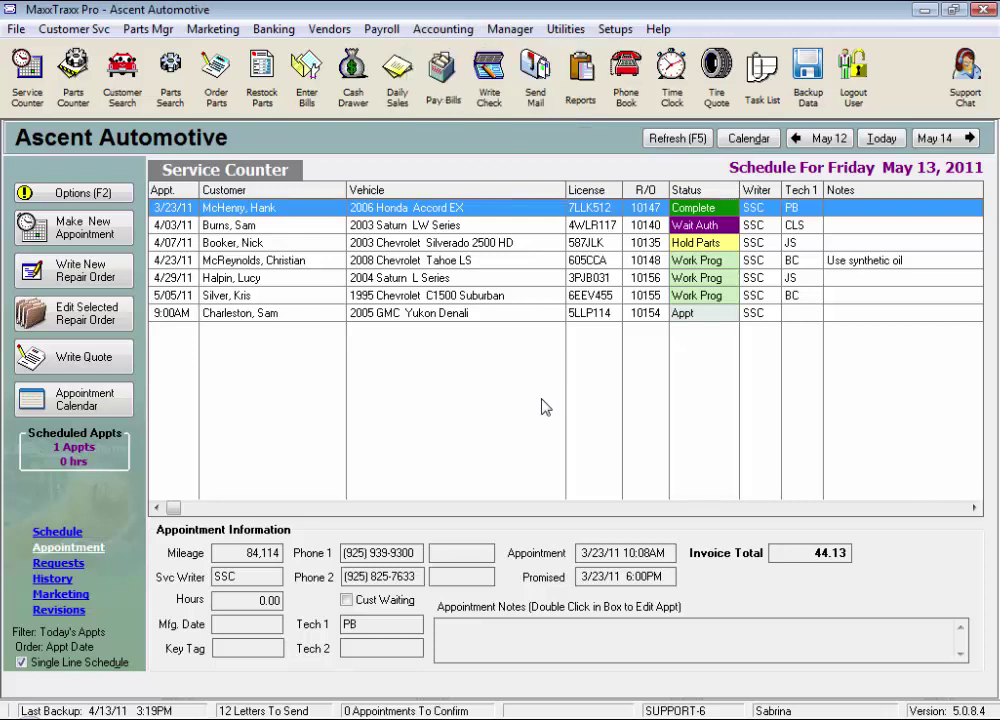